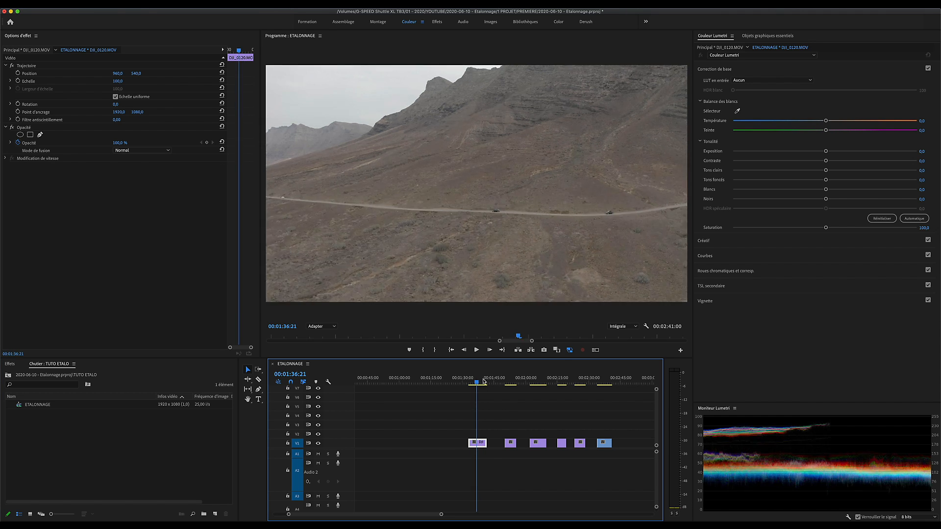
Step: Preview the clips along the ETALONNAGE sequence, from the drone shot of the road to the yoga and massage shots
left_click(509, 382)
left_click_drag(509, 381, 475, 382)
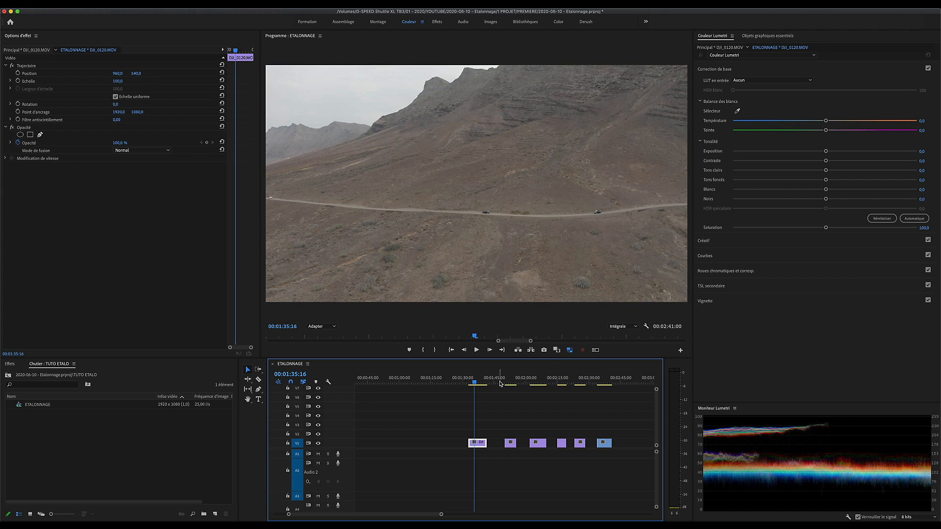
left_click(537, 382)
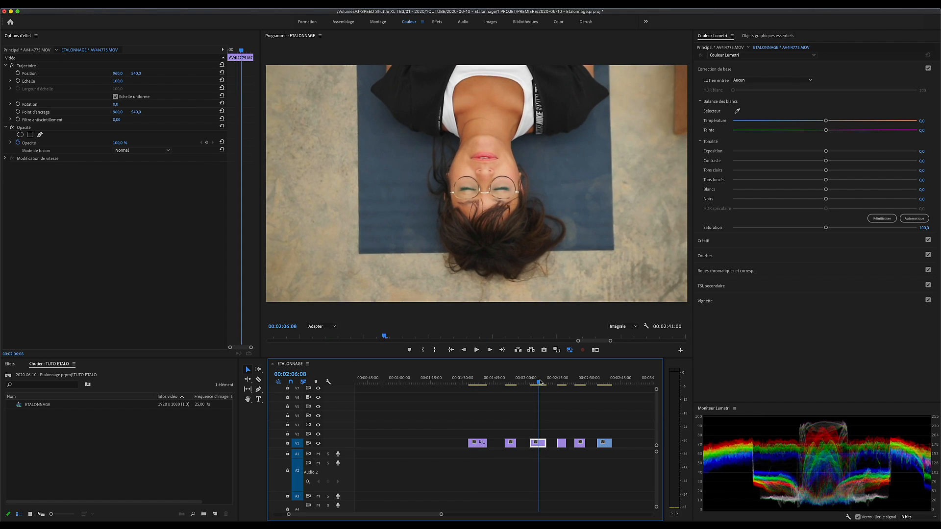
left_click(561, 382)
left_click(534, 382)
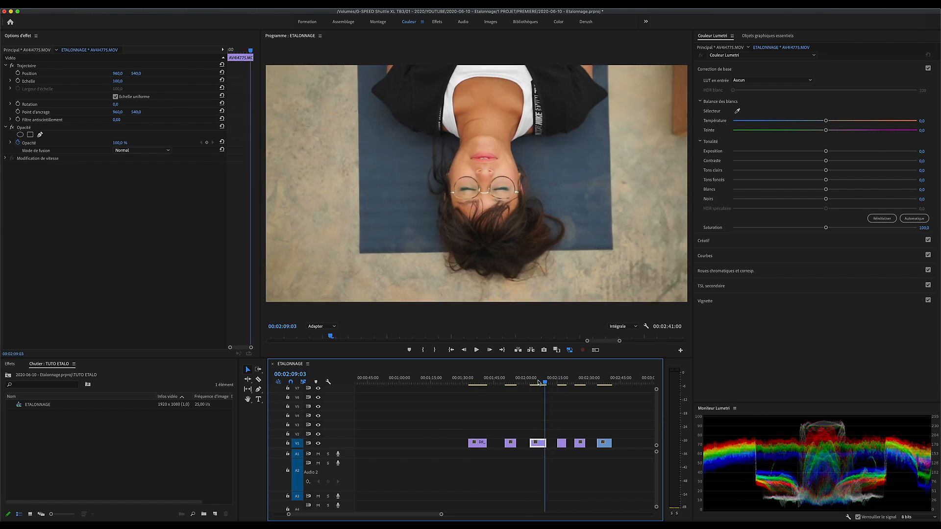
key("space")
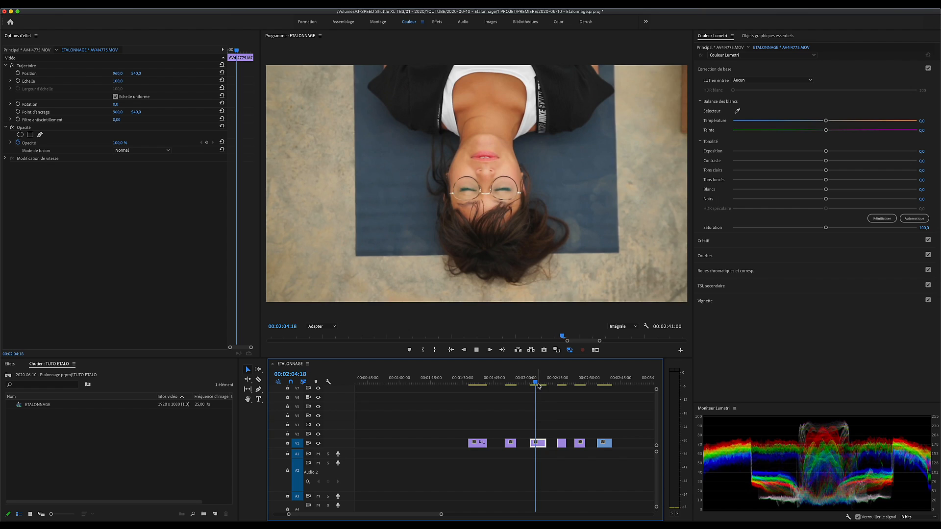
left_click(581, 382)
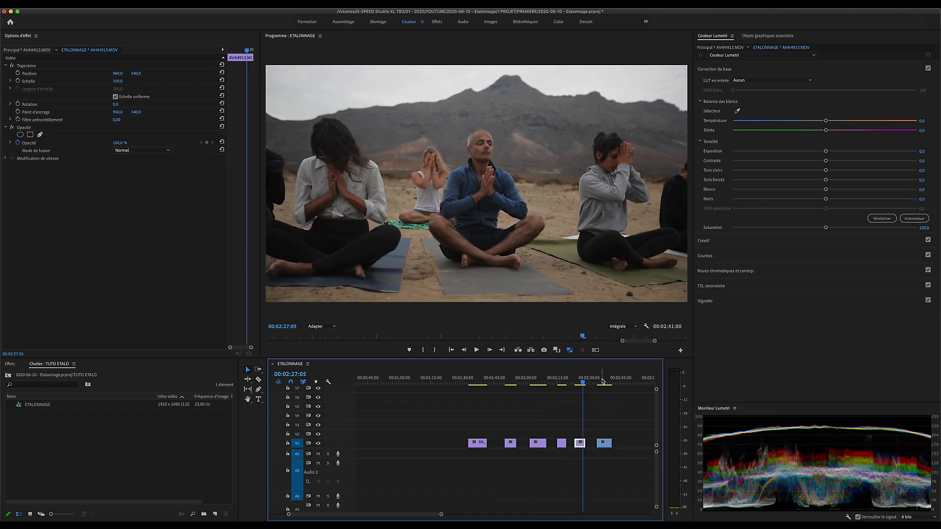
left_click(602, 382)
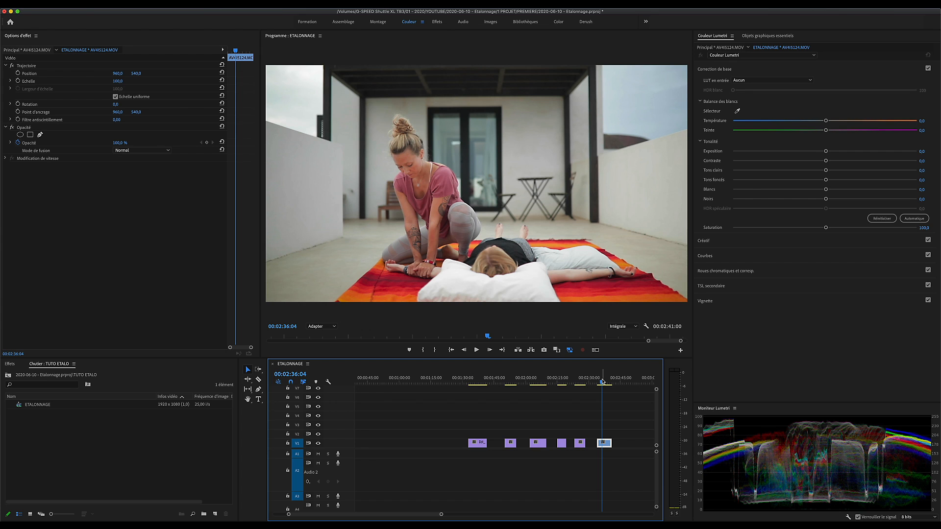
left_click_drag(604, 382, 538, 381)
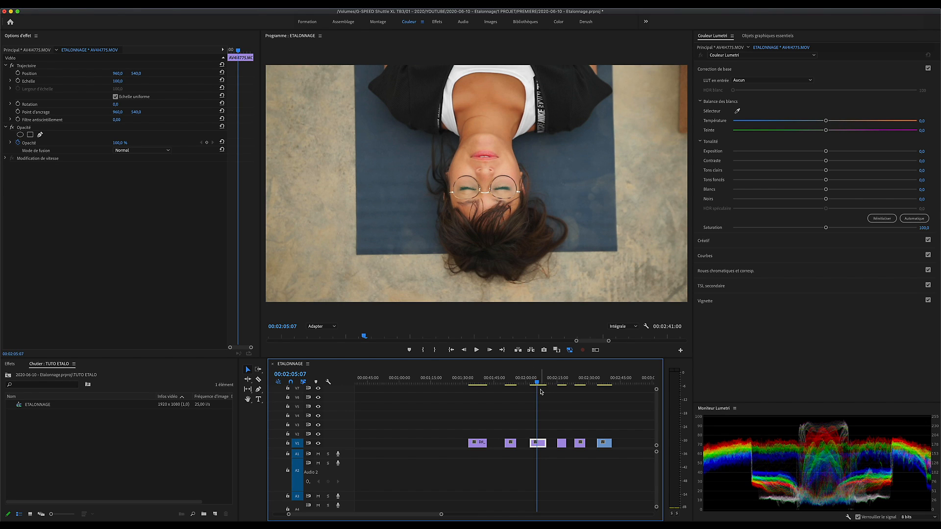
Step: Park the playhead at 00:01:36:21 on the first clip, DJI_0120.MOV
left_click(479, 384)
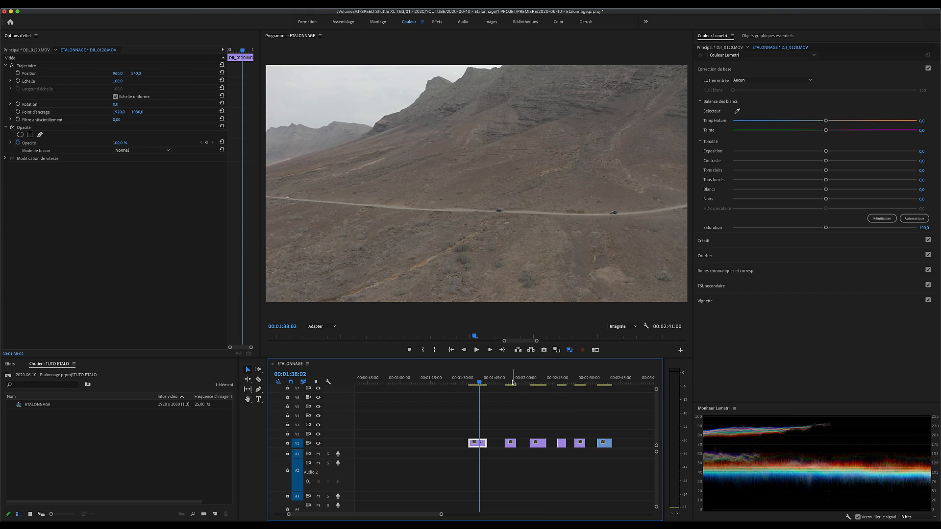
left_click(476, 383)
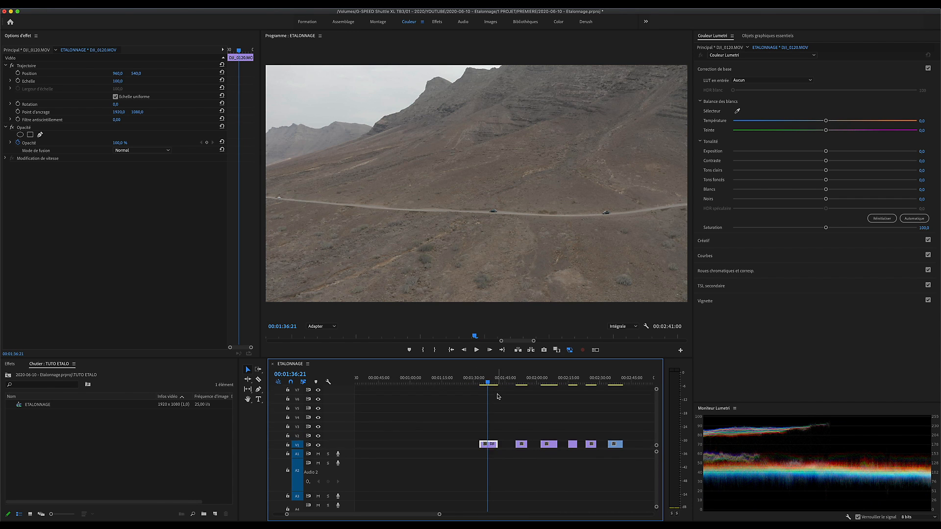
scroll(513, 403, "down", 3)
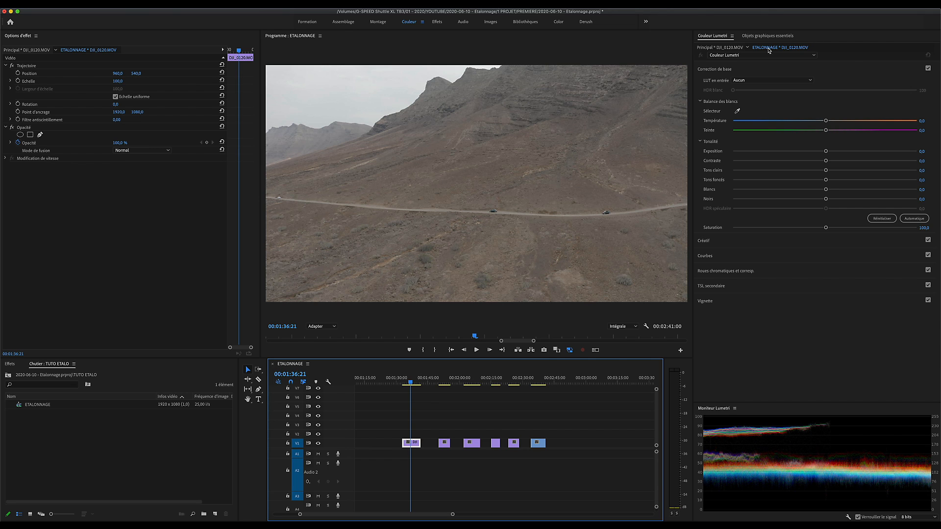
left_click(732, 37)
left_click(732, 37)
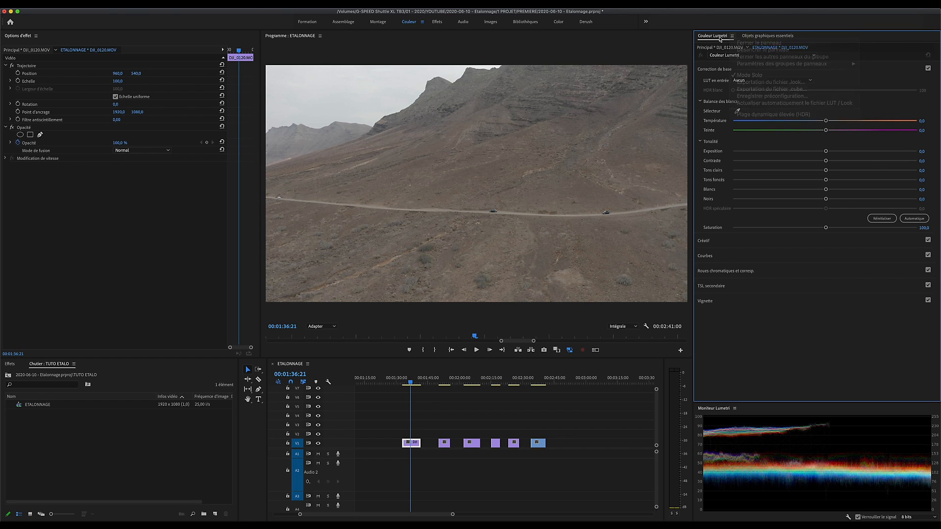
left_click(250, 4)
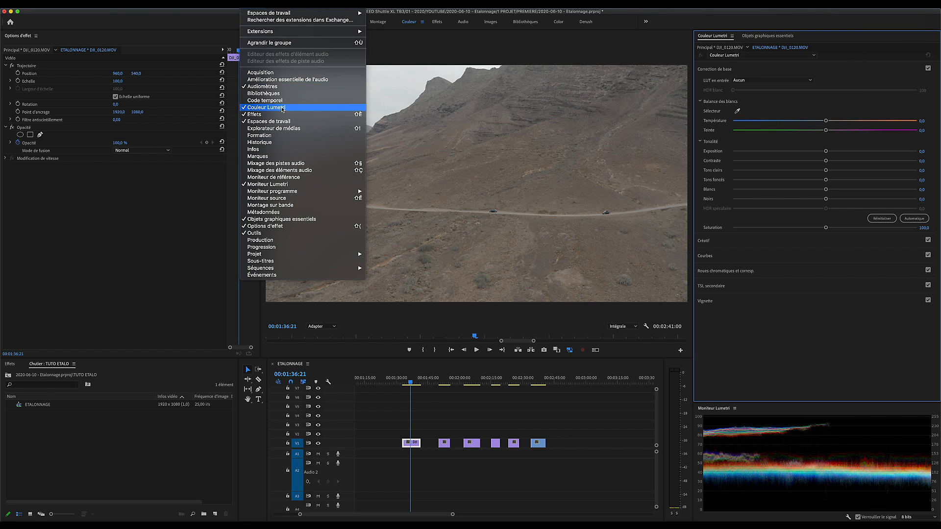
left_click(737, 69)
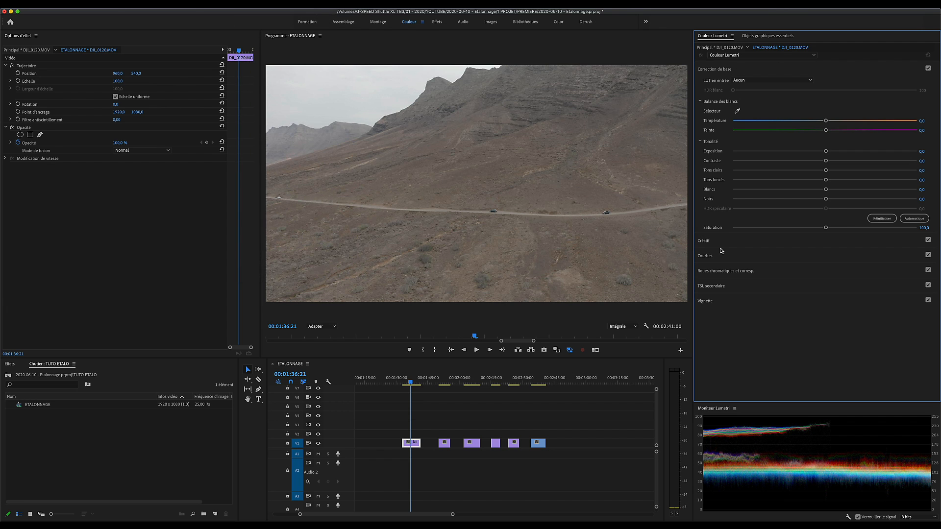
Step: Search the effects for "colorist" and apply Colorista IV to the clip DJI_0120.MOV
left_click(11, 364)
left_click(35, 374)
type("colo")
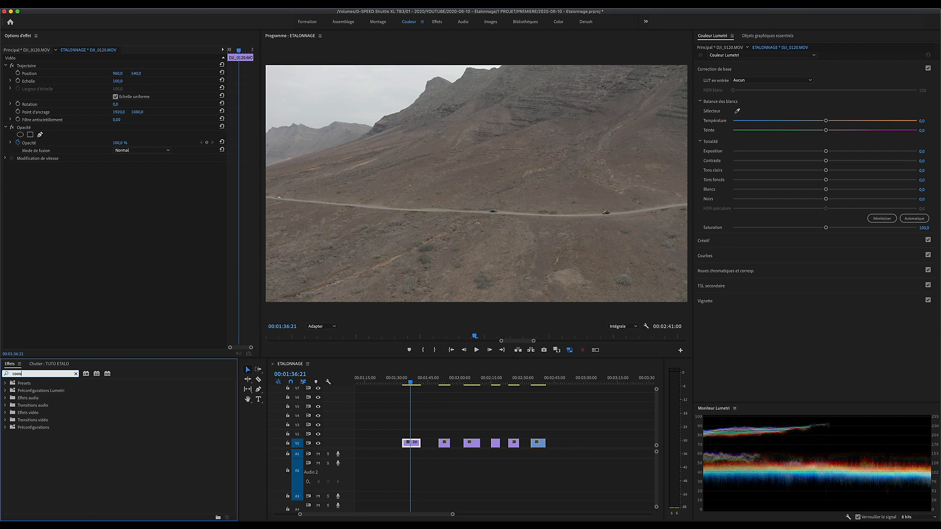
type("rist")
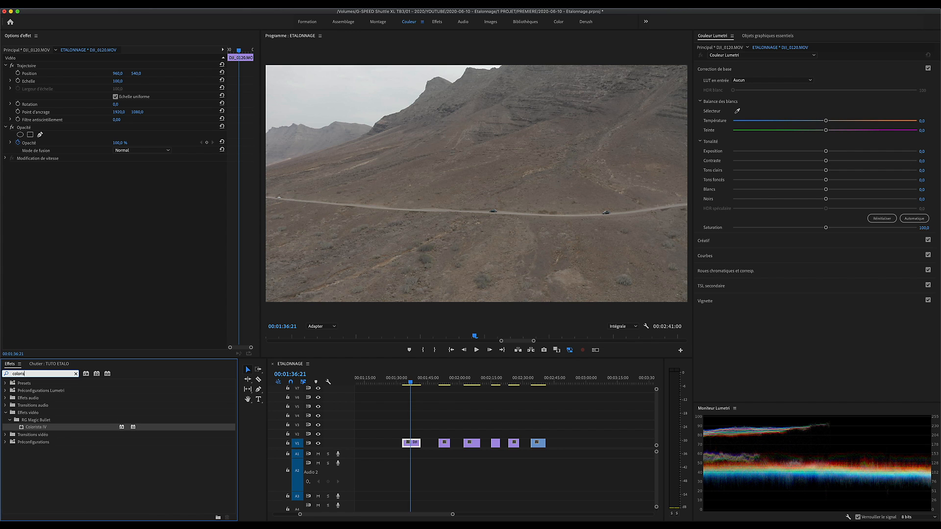
left_click(30, 427)
left_click_drag(134, 427, 414, 443)
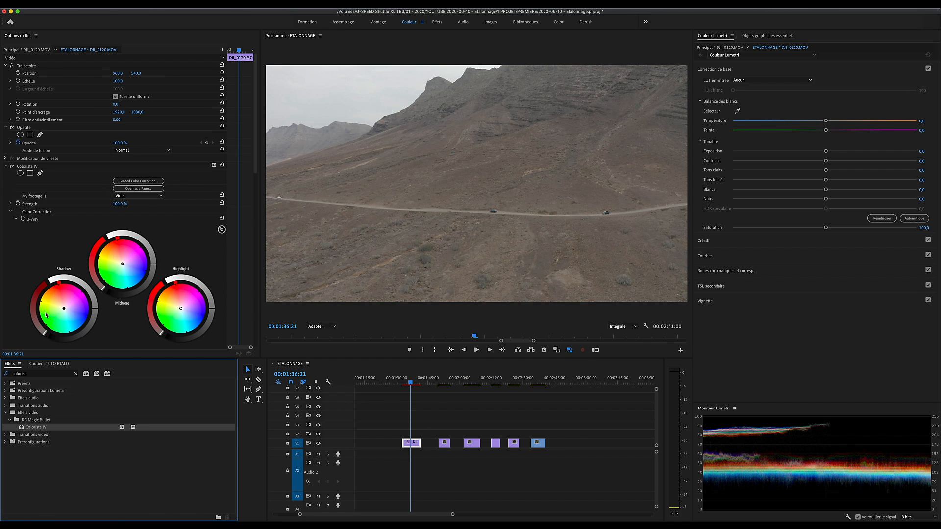
Step: Look through the Colorista IV controls and remove the effect from the clip
left_click_drag(256, 138, 258, 223)
scroll(244, 298, "down", 10)
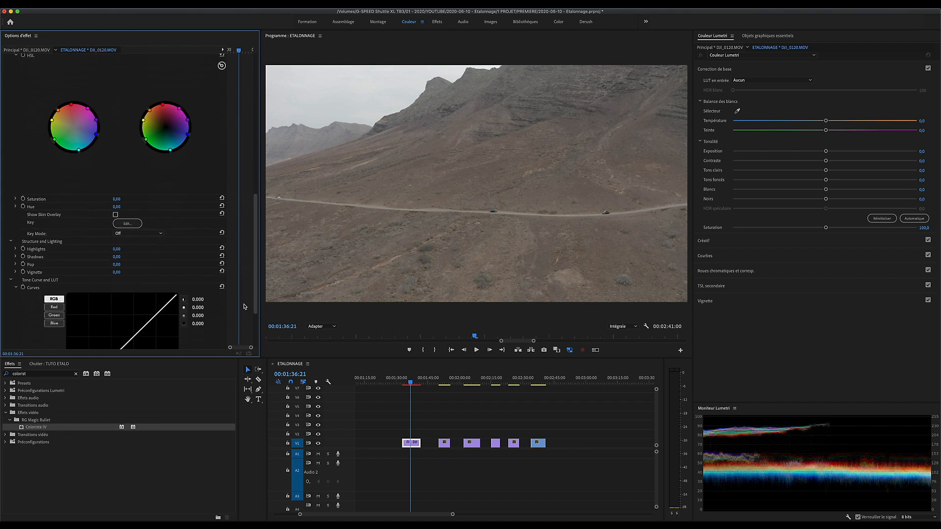
scroll(244, 298, "up", 15)
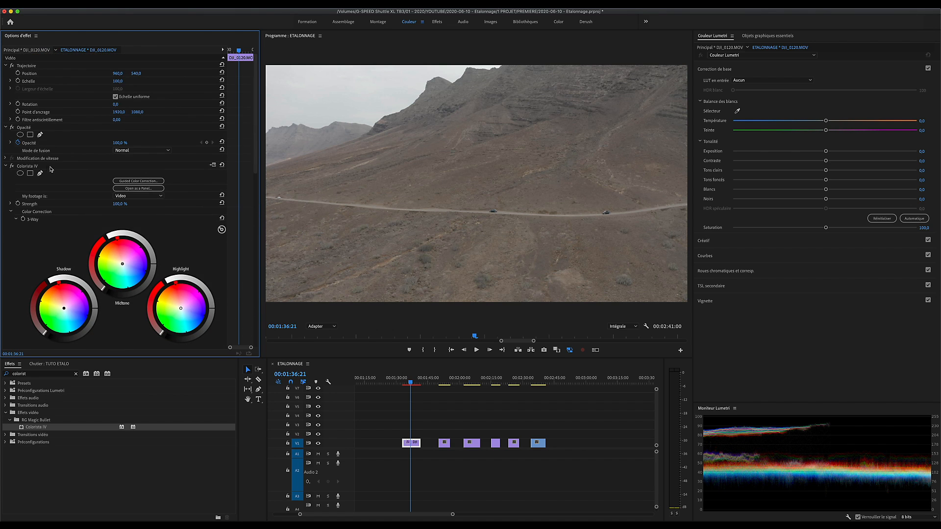
left_click(39, 167)
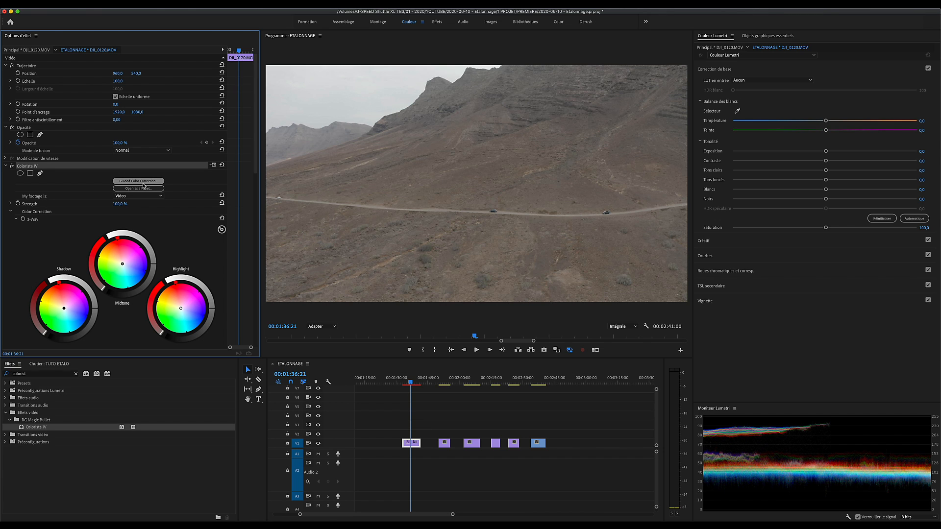
key("Delete")
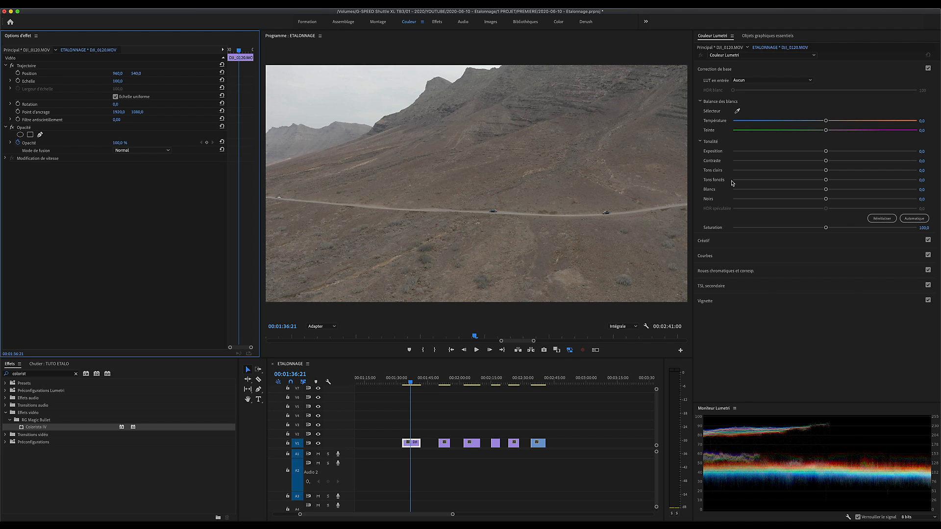
Step: Set the Lumetri creative look of DJI_0120.MOV to 07-Lutify.me x Grain - TO Classic - Rec709
left_click(718, 242)
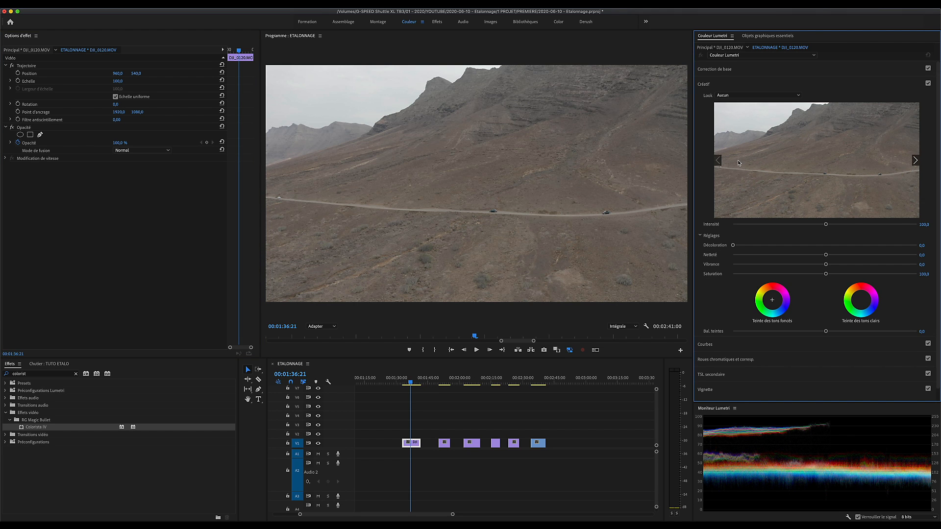
left_click(774, 95)
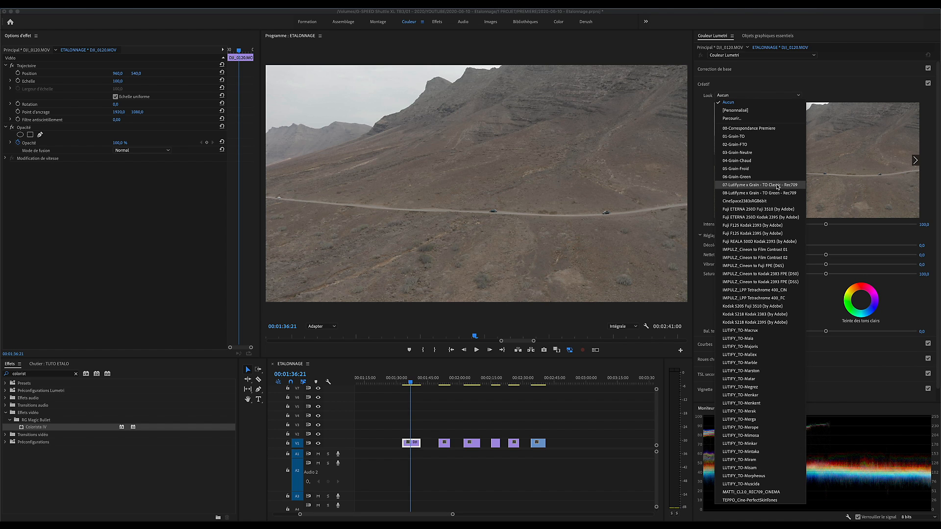
left_click(775, 185)
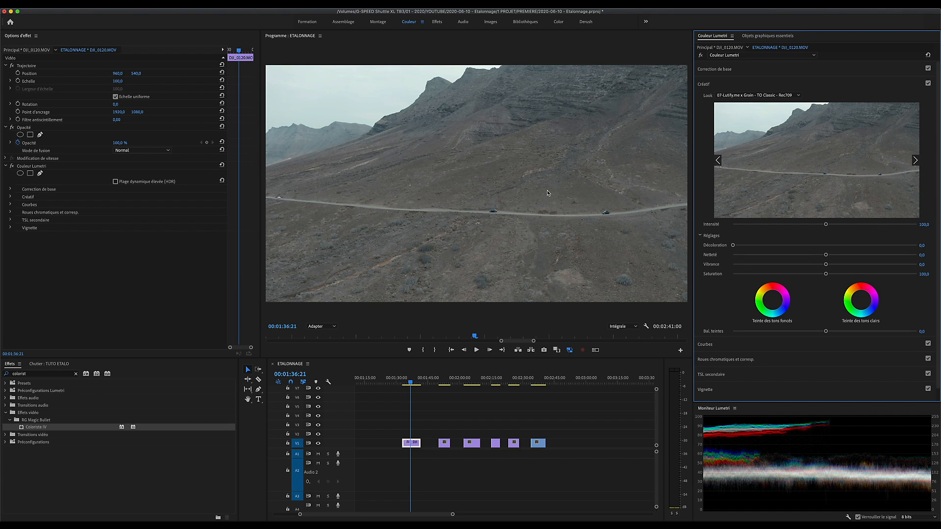
Step: Turn off proxy playback in the program monitor and enlarge the Lumetri scopes beneath the basic correction settings
left_click(569, 350)
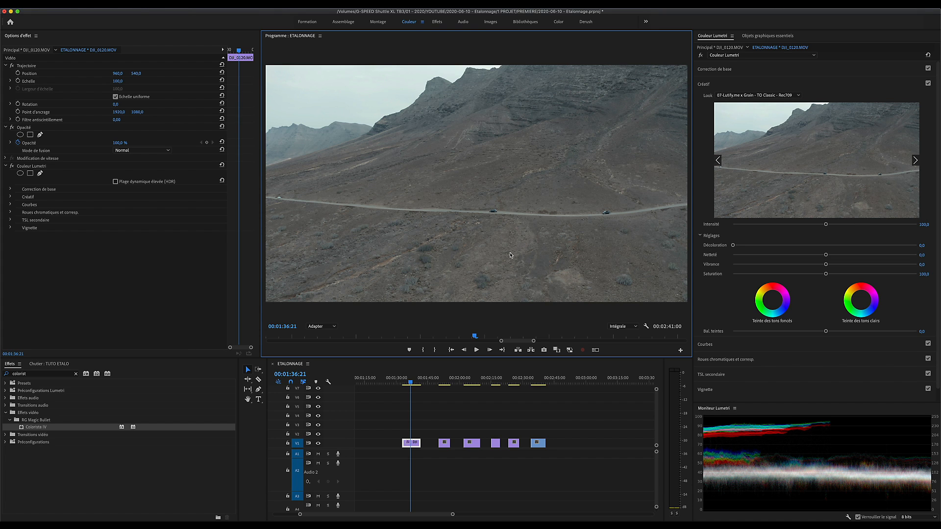
left_click(752, 72)
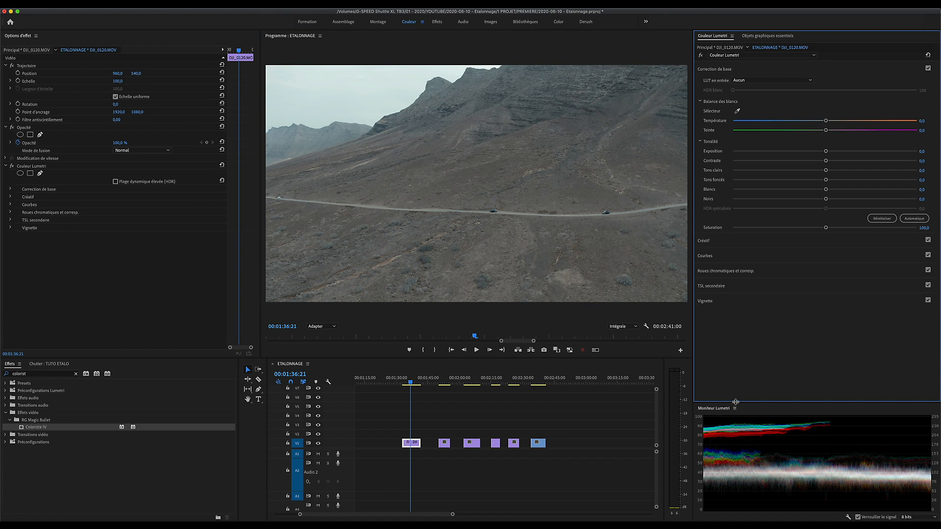
left_click_drag(735, 403, 733, 351)
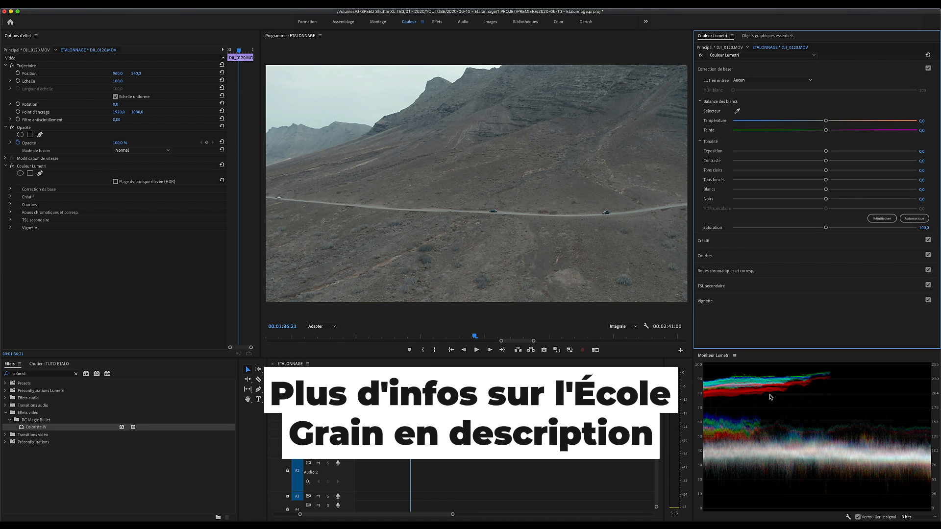
Step: In the basic correction, set blacks to -76.8, shadows to -67.7, whites to 50.5, highlights to 20.6 and saturation to 113
left_click_drag(826, 198, 755, 199)
left_click_drag(825, 180, 762, 180)
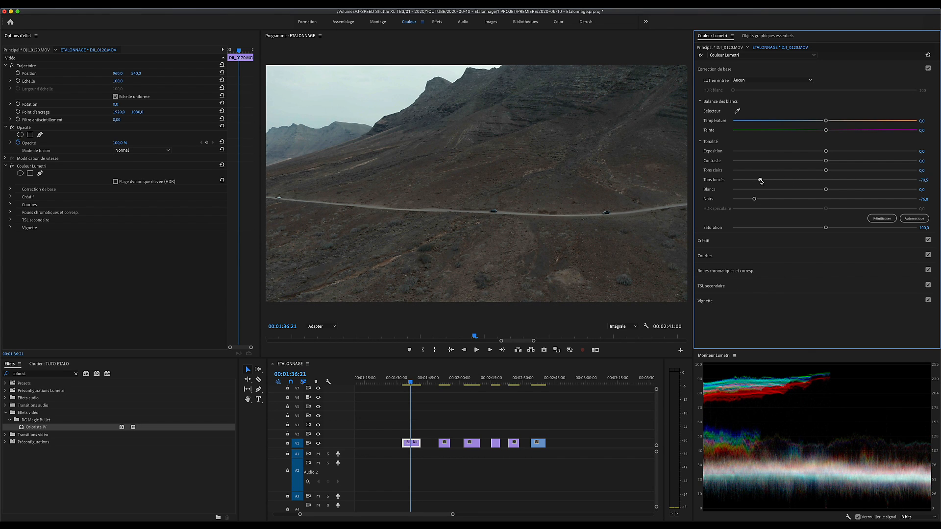
left_click_drag(826, 189, 871, 189)
left_click_drag(826, 170, 844, 171)
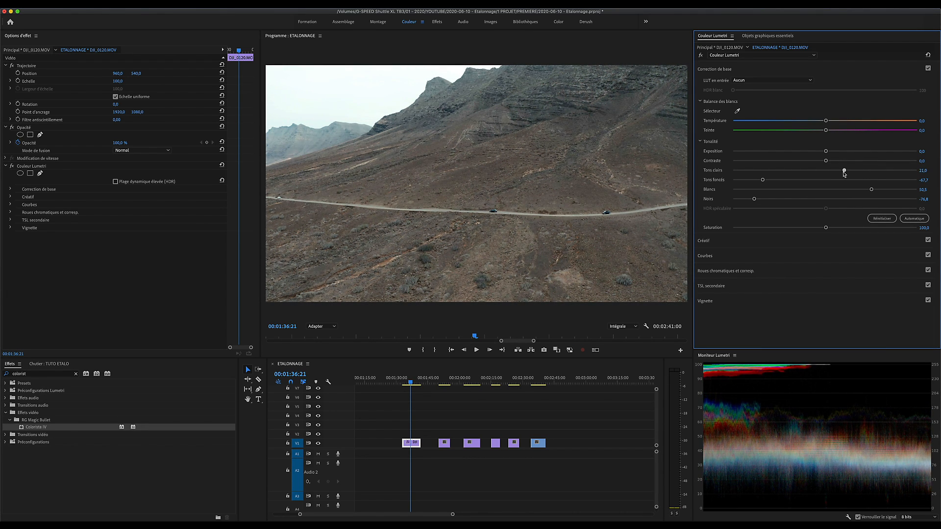
left_click_drag(826, 227, 837, 228)
Step: Compare the clip with and without the Lumetri effect, and raise the contrast to 56.1
left_click(13, 167)
left_click(12, 167)
left_click(12, 168)
left_click(13, 167)
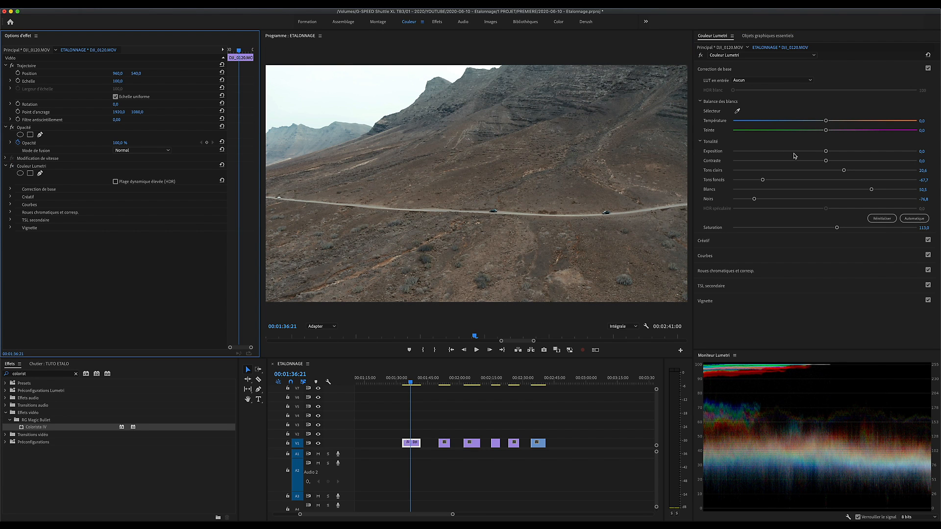
left_click_drag(825, 160, 848, 164)
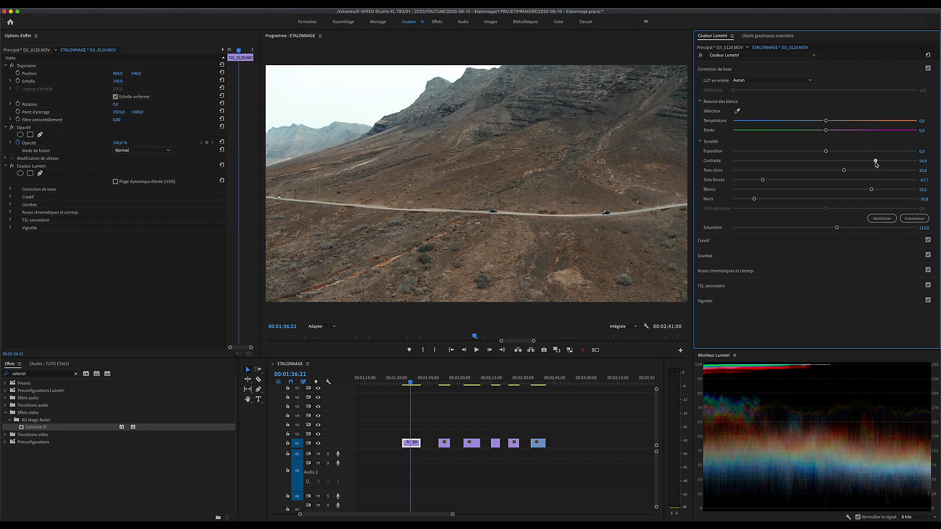
Step: Disable the Lumetri creative section to check the basic correction on its own, and collapse the basic correction settings
left_click(749, 241)
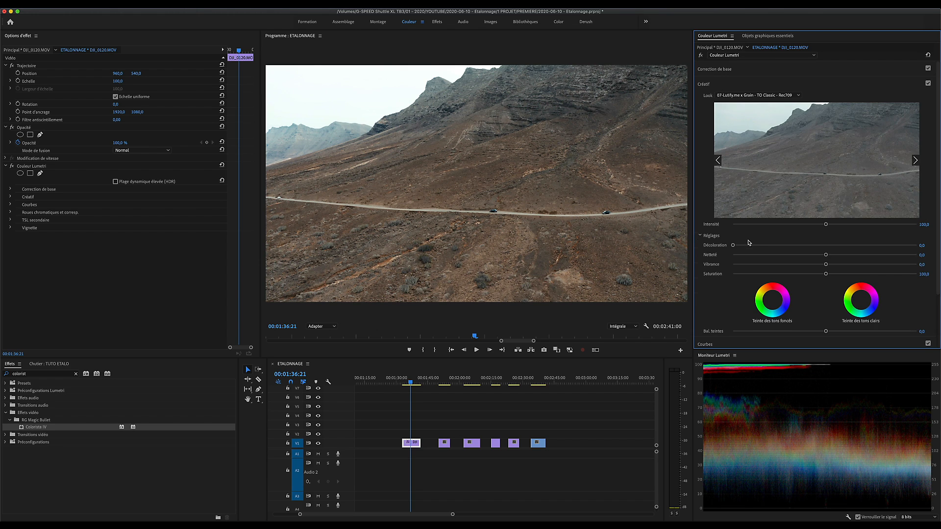
left_click(928, 84)
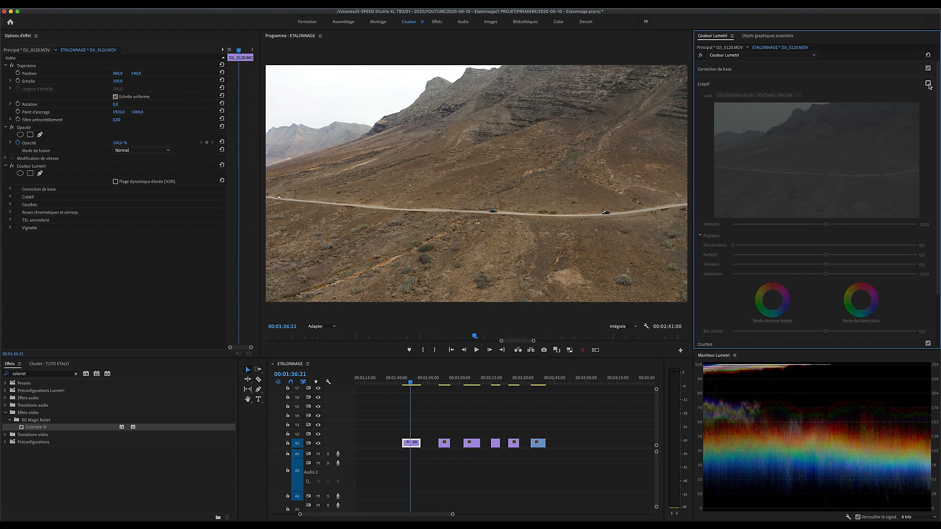
left_click(754, 72)
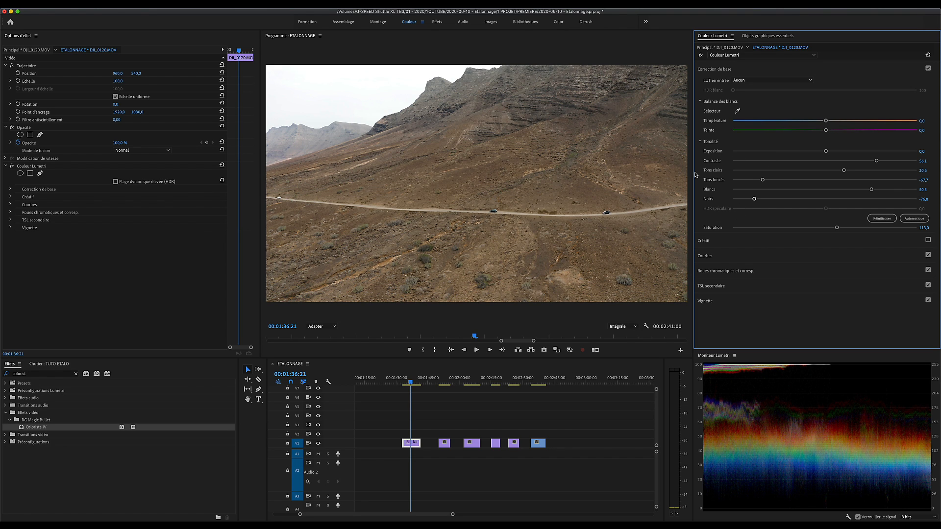
left_click(726, 74)
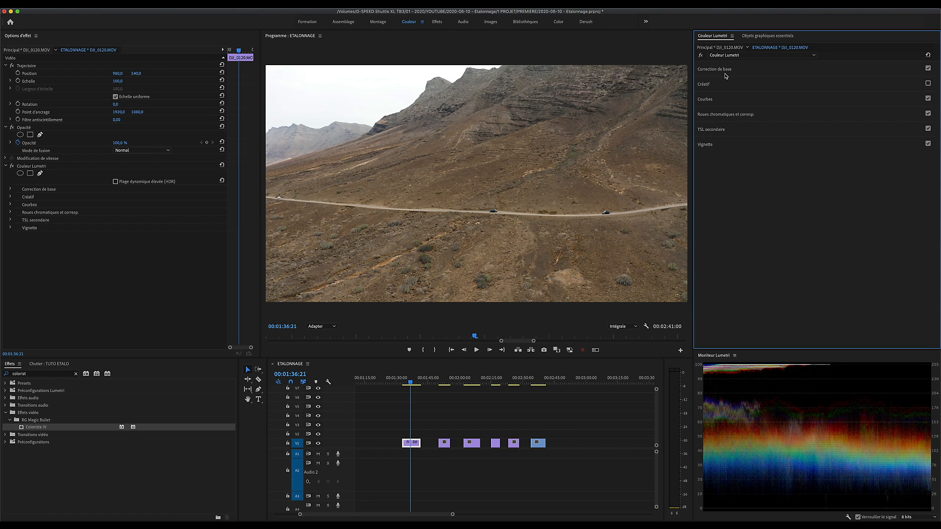
Step: Re-enable the creative section on the drone shot and lower the look's intensity to 95
left_click(928, 84)
left_click(724, 86)
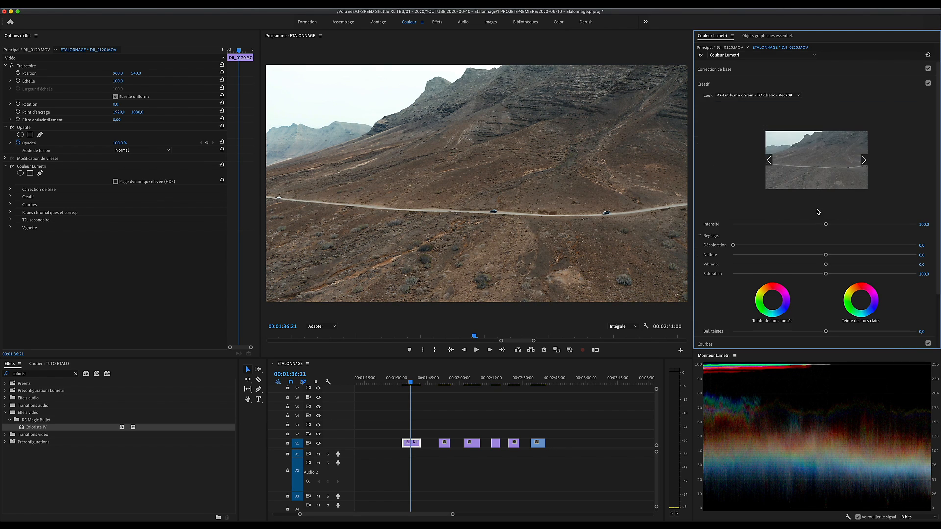
mouse_move(826, 225)
left_mouse_down()
mouse_move(865, 225)
mouse_move(790, 225)
mouse_move(885, 226)
mouse_move(757, 224)
mouse_move(820, 225)
left_mouse_up()
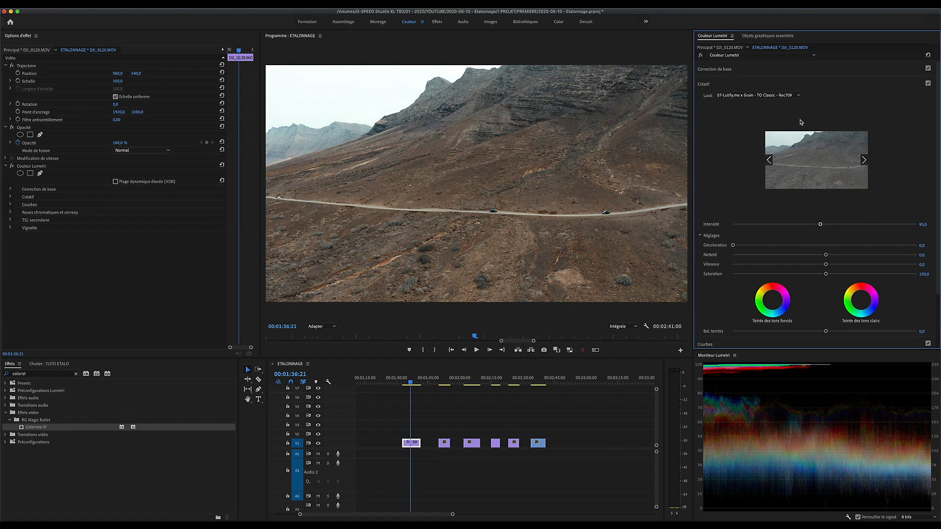
Step: In the basic correction, set highlights to 15, blacks to -87.2, saturation to 120.2, shadows to -78 and temperature to -1.8
left_click(752, 67)
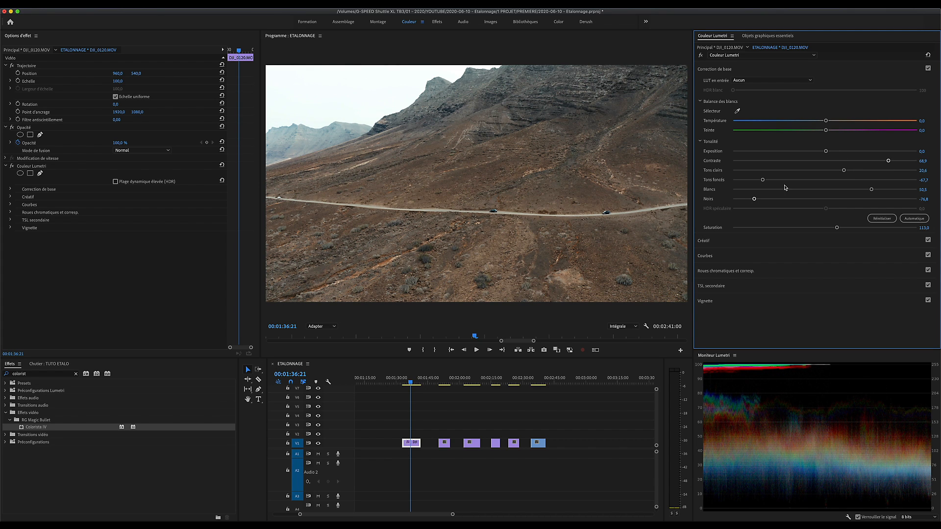
left_click_drag(844, 172, 838, 171)
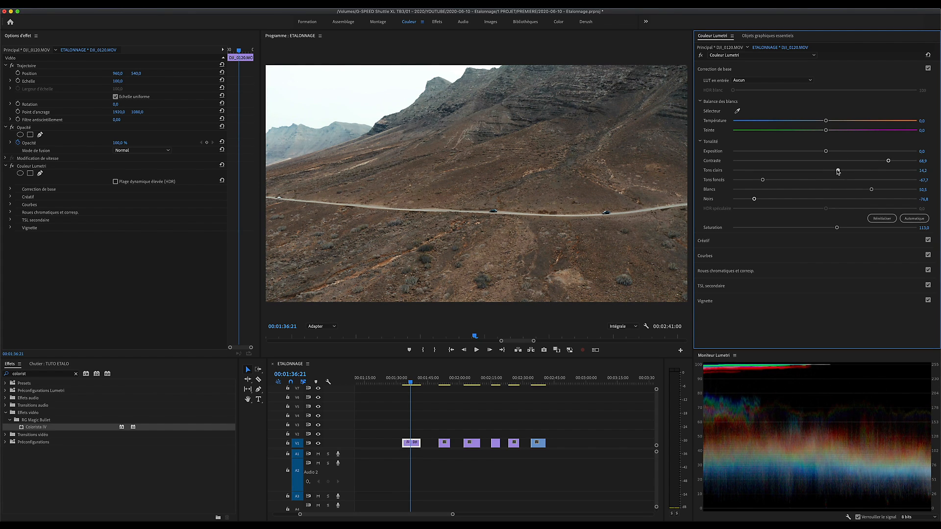
left_click_drag(754, 200, 744, 200)
left_click_drag(836, 227, 843, 228)
left_click_drag(762, 180, 752, 180)
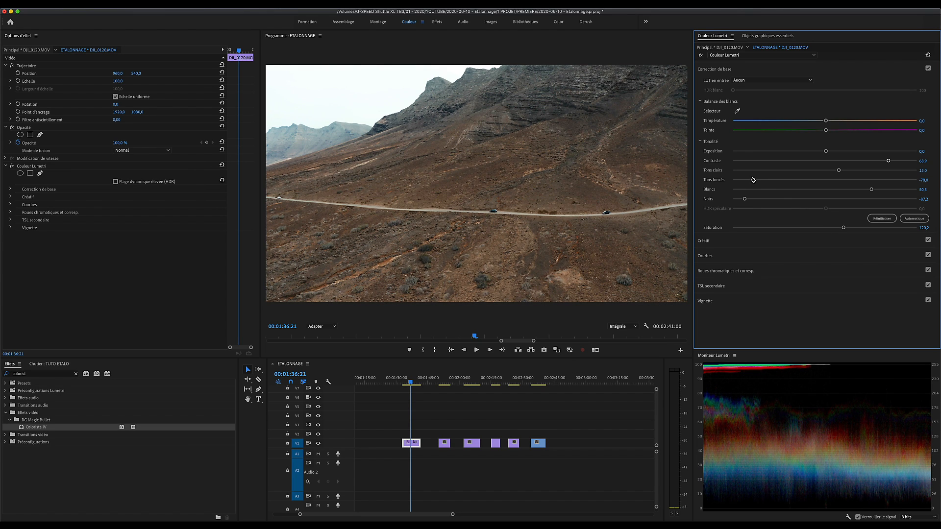
left_click_drag(826, 122, 823, 121)
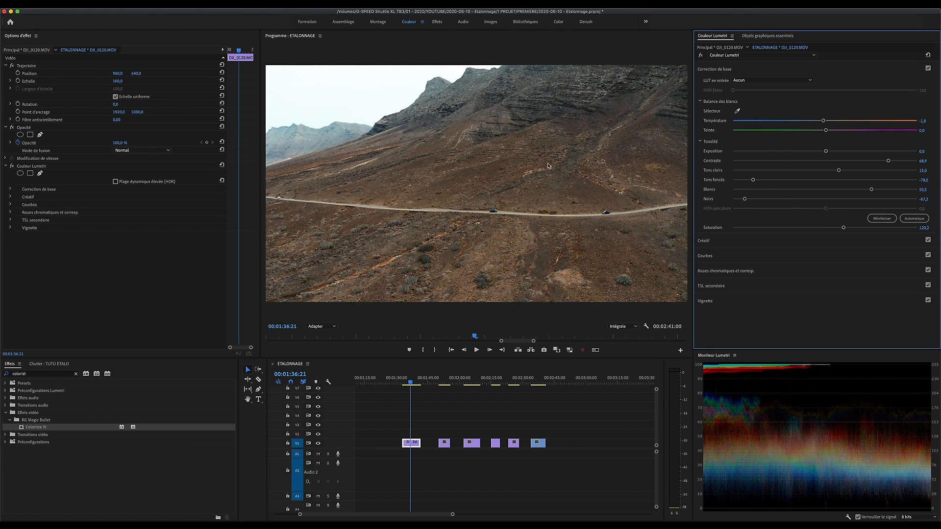
Step: Compare the drone shot with and without the whole Lumetri effect, and with and without its creative section
left_click(13, 166)
left_click(13, 166)
left_click(12, 166)
left_click(12, 166)
left_click(698, 241)
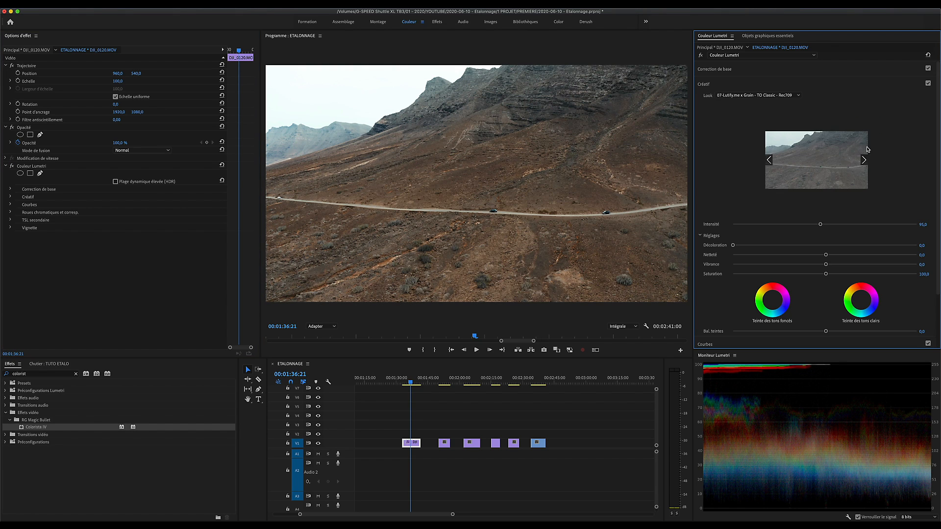
left_click(928, 84)
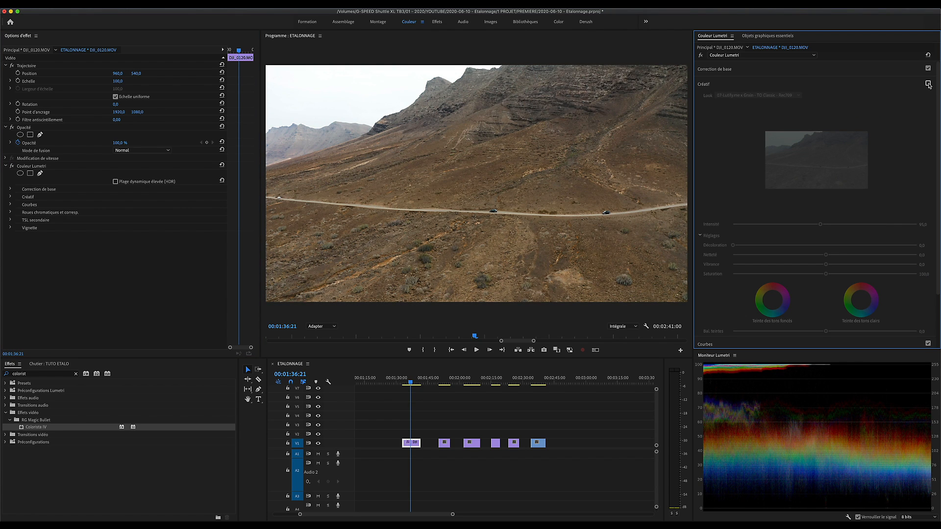
left_click(928, 84)
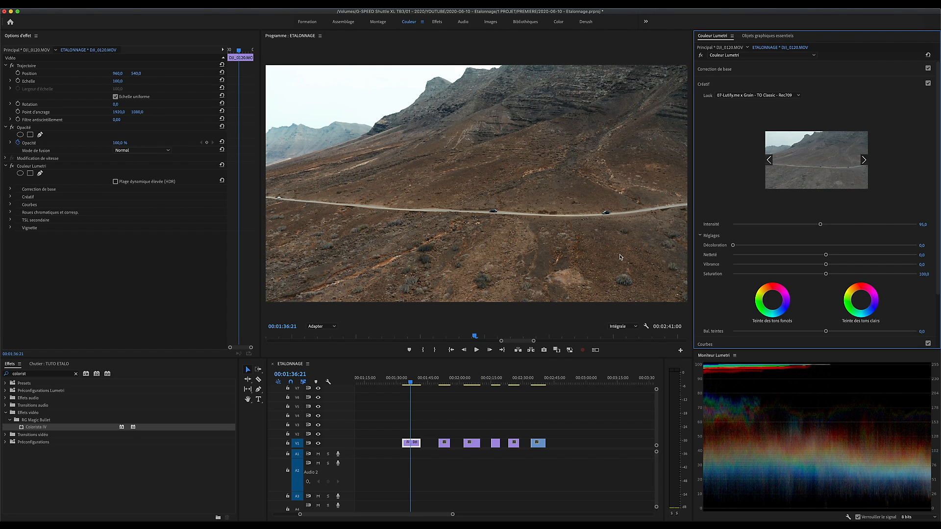
Step: Compare the TO Classic and TO Green looks, and apply 08-Lutify.me x Grain - TO Green - Rec709 to the drone shot
left_click(794, 96)
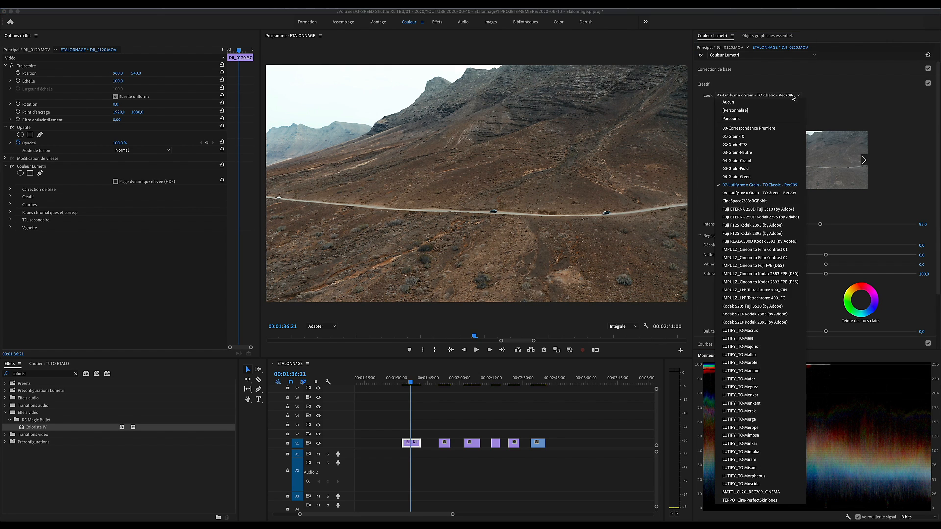
left_click(781, 194)
left_click(752, 97)
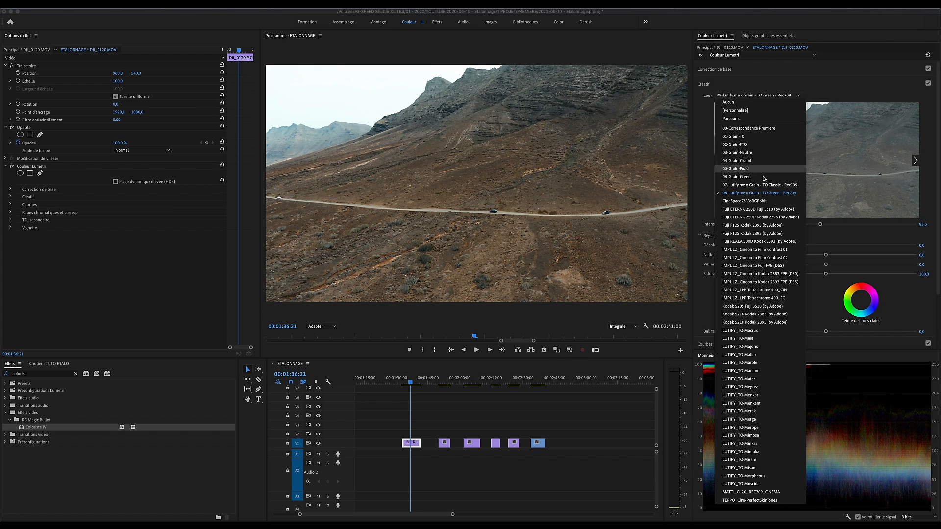
left_click(761, 185)
left_click(749, 97)
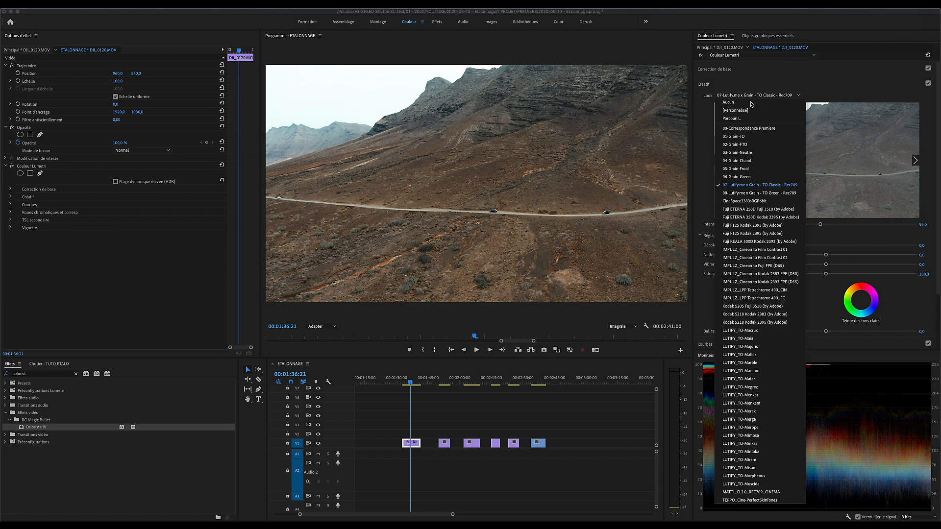
left_click(765, 193)
Step: In the drone shot's basic correction, set the tint to 3.4 and the contrast to 84.8
left_click(769, 69)
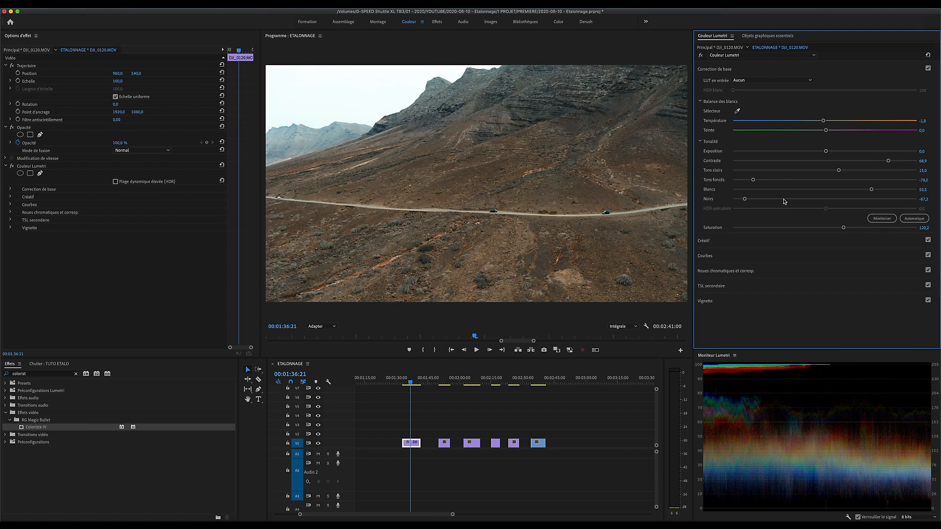
left_click_drag(825, 130, 828, 131)
left_click_drag(893, 161, 903, 161)
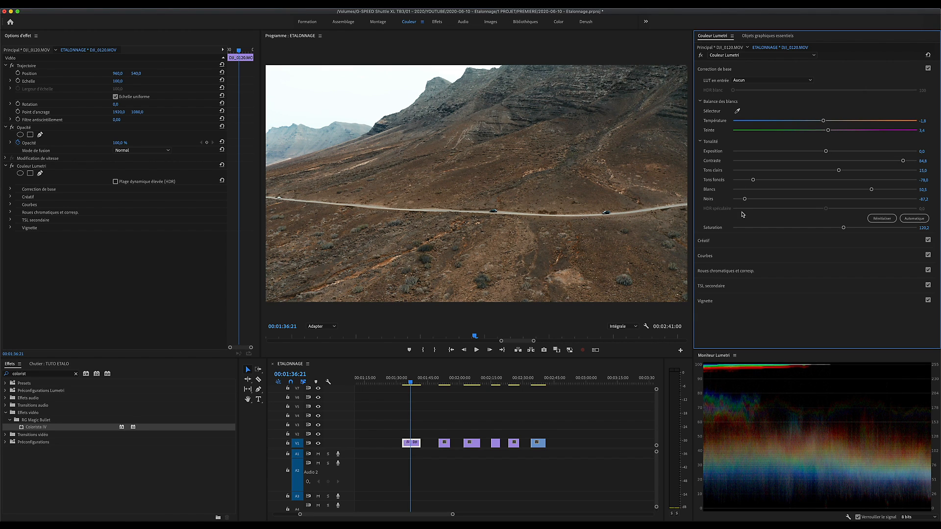
left_click(723, 240)
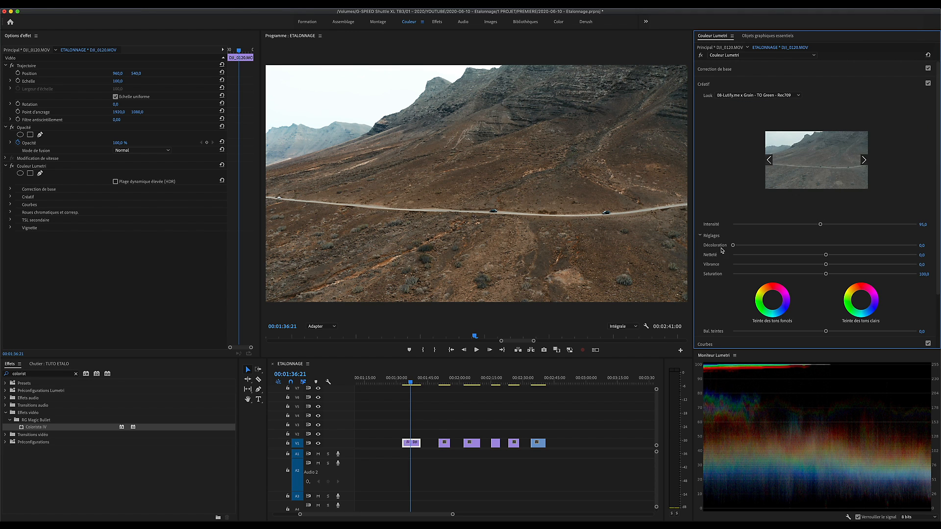
Step: Try pasting the drone shot's Lumetri effect onto the second clip, DJI_0146.MOV, and undo the paste
left_click(441, 383)
left_click(412, 382)
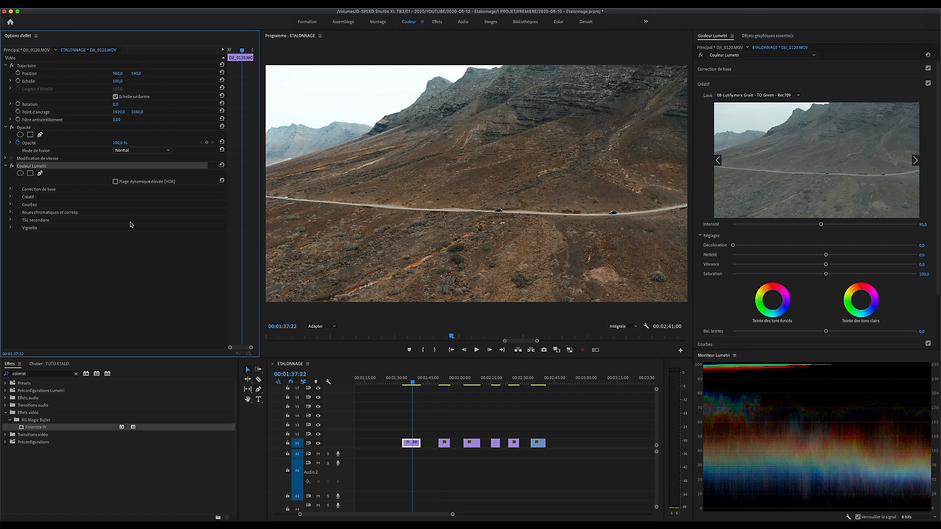
left_click(442, 382)
key("super+v")
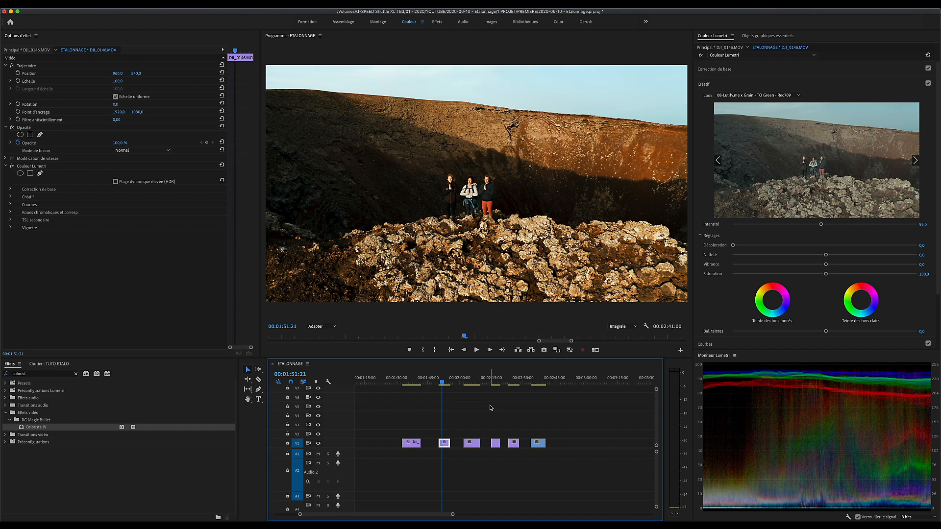
key("super+z")
Step: Apply the 08-Lutify.me x Grain - TO Green - Rec709 look to DJI_0146.MOV, with blacks -12.6, shadows -32.5 and highlights 32.1
left_click(740, 94)
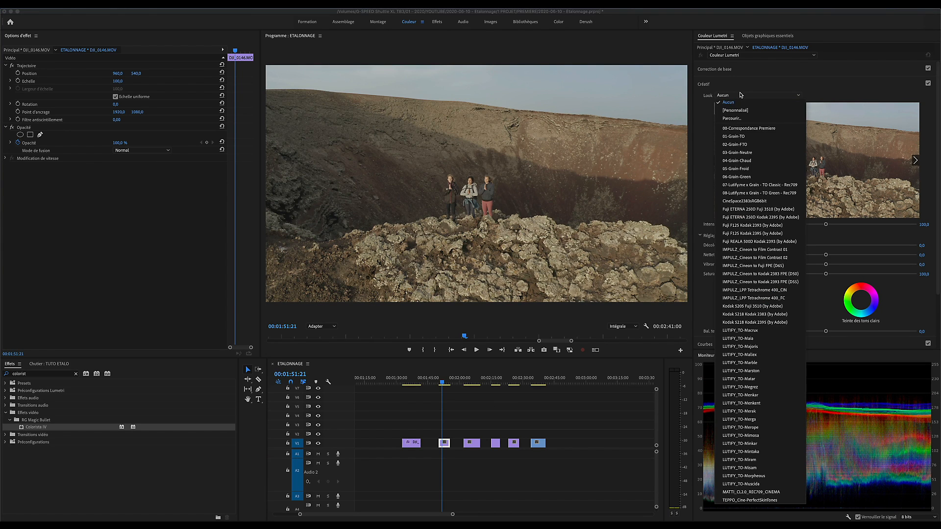
left_click(750, 193)
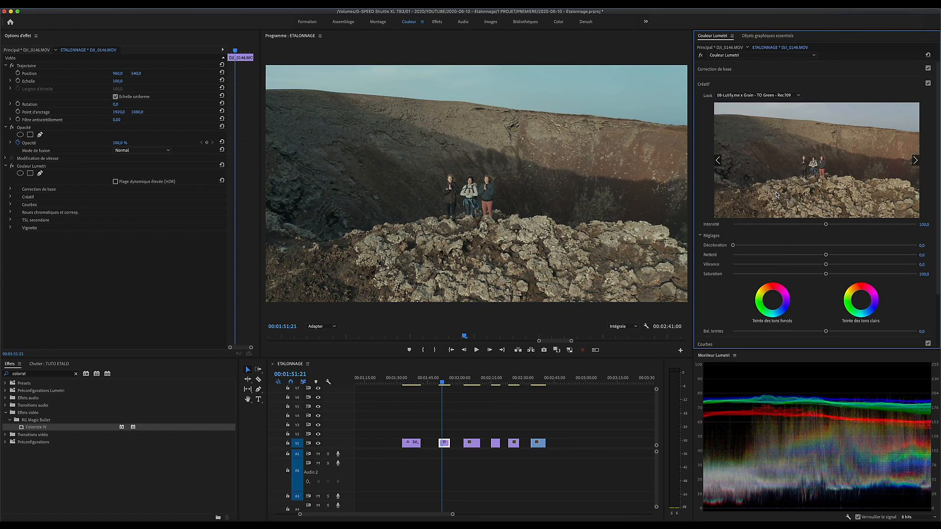
left_click(757, 74)
left_click_drag(825, 198, 854, 171)
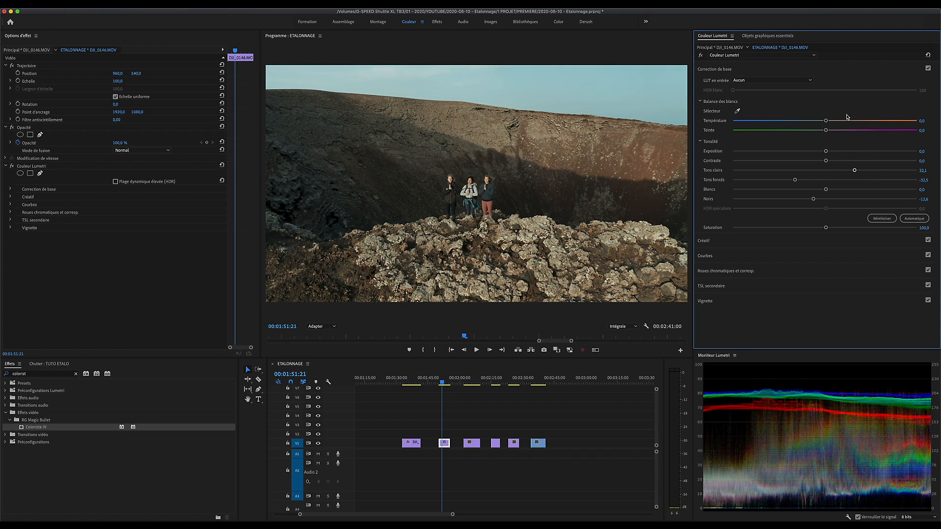
Step: Set the DJI_0146.MOV clip's temperature to 5.4, contrast to 28.9 and saturation to 103.8
left_click_drag(827, 121, 829, 122)
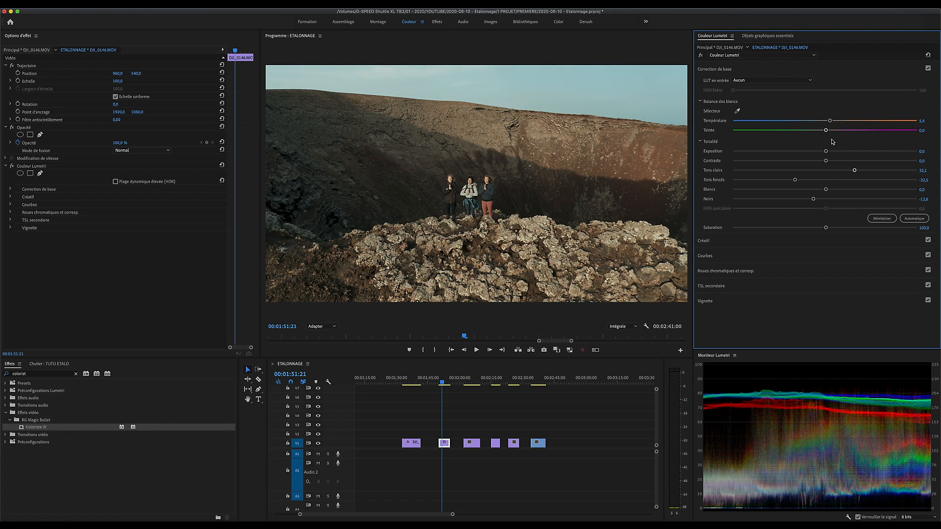
left_click_drag(825, 160, 852, 160)
left_click_drag(826, 227, 828, 228)
Step: Play part of the second clip and compare it with and without the Lumetri effect
key("space")
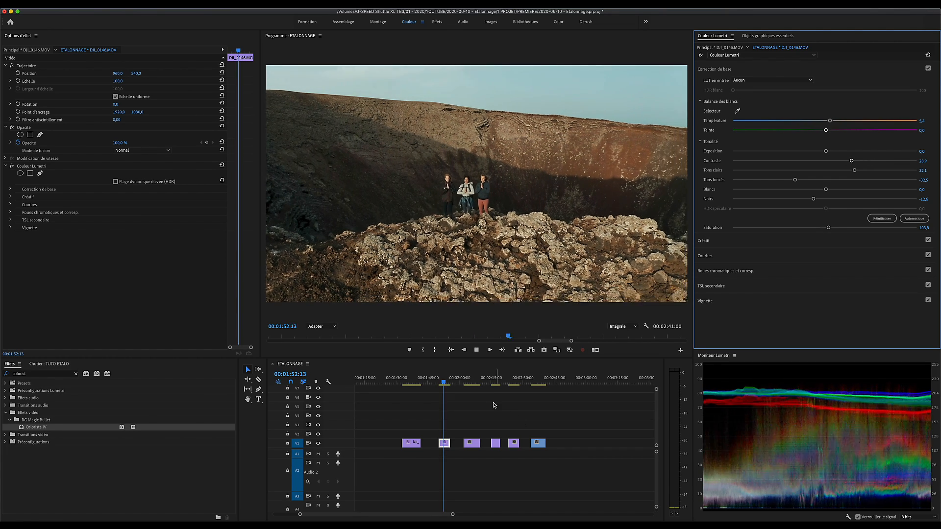
key("space")
left_click(12, 166)
left_click(12, 166)
left_click(12, 166)
left_click(12, 166)
Step: Compare the second clip with and without its creative look by toggling the creative section
left_click(756, 70)
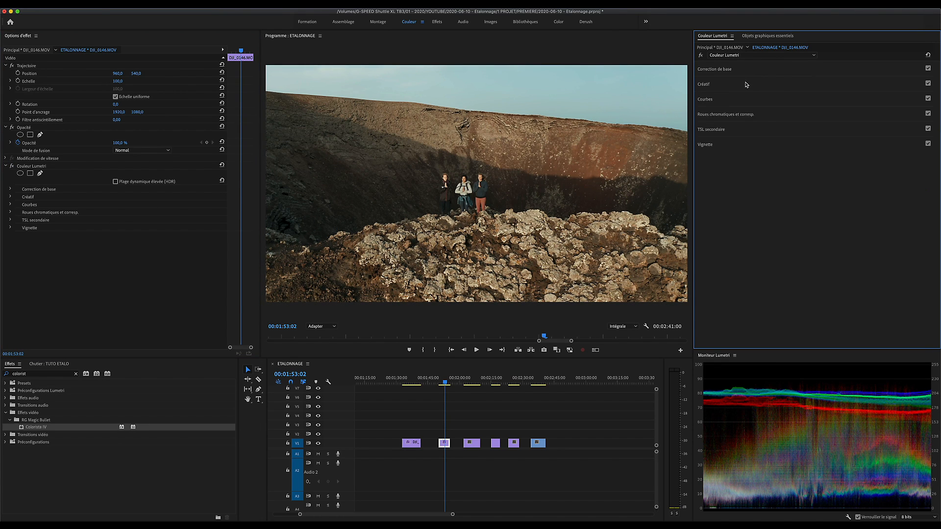
left_click(749, 84)
left_click(927, 83)
left_click(927, 83)
left_click(928, 83)
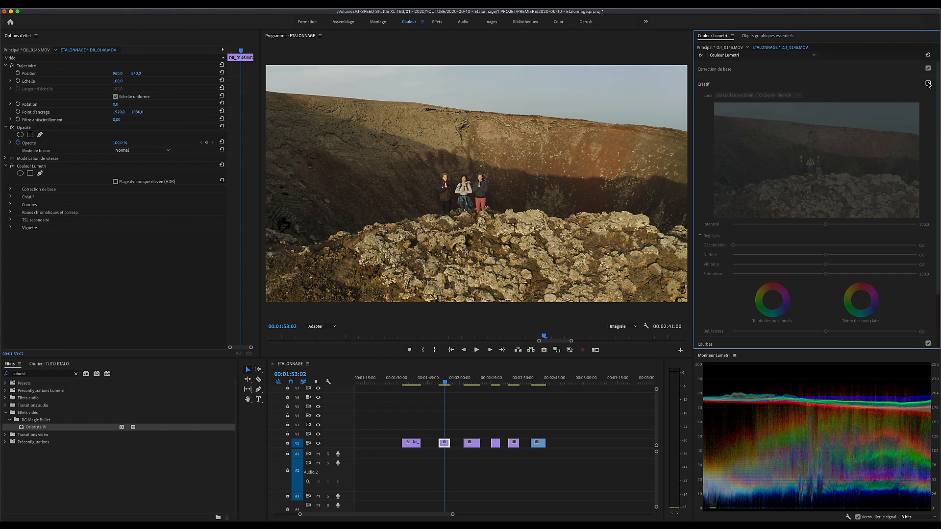
left_click(927, 83)
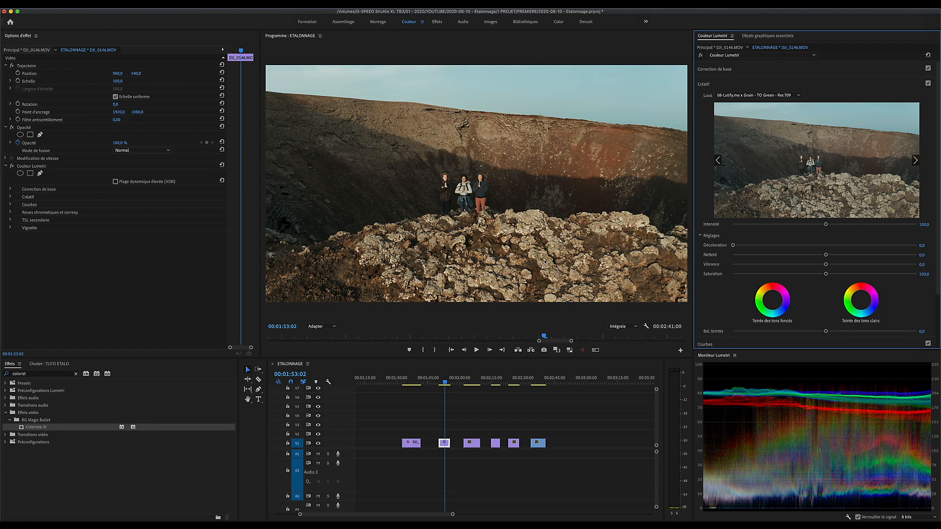
Step: Delete the Lumetri effect from the DJI_0146.MOV clip and collapse the creative settings
left_click(43, 169)
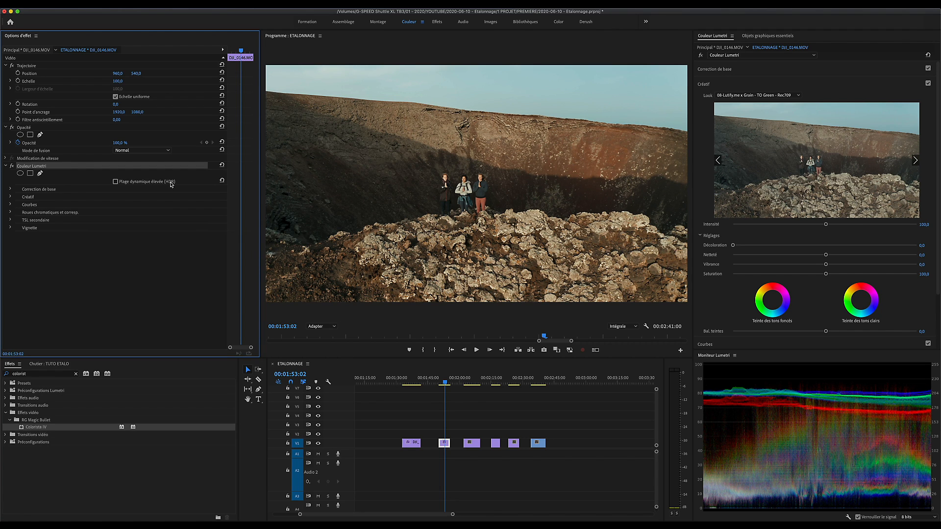
key("Delete")
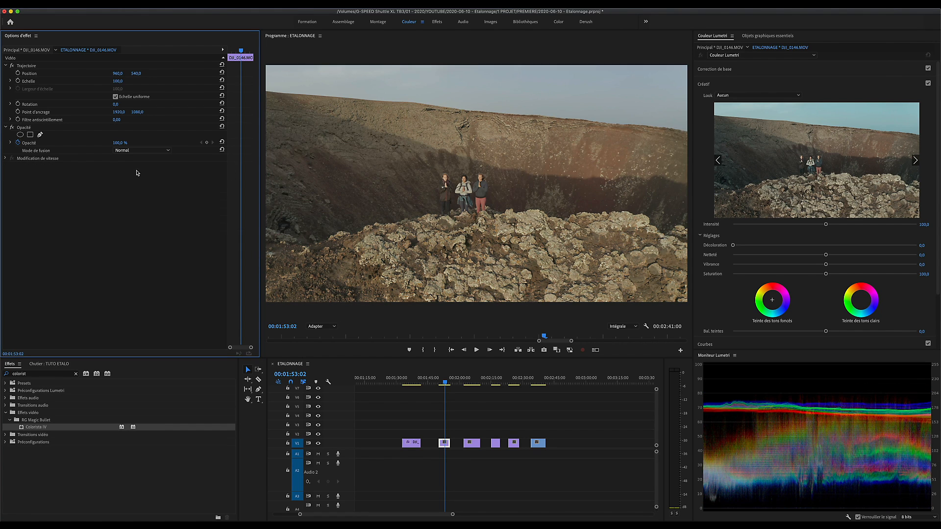
left_click(735, 85)
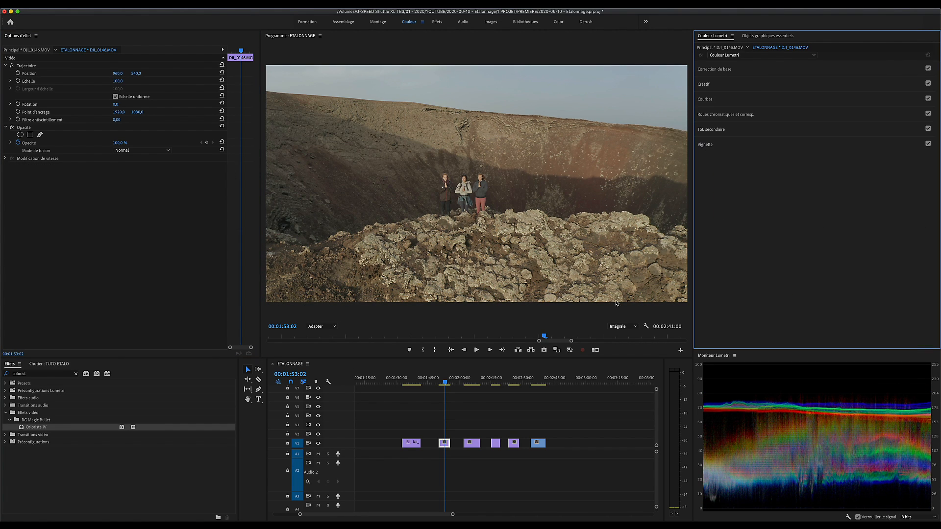
Step: On DJI_0146.MOV, set blacks to -50.9, shadows to -34.5 and highlights to 25.7, cool the temperature and raise the contrast
left_click(758, 69)
left_click_drag(826, 199, 777, 199)
left_click_drag(825, 180, 848, 171)
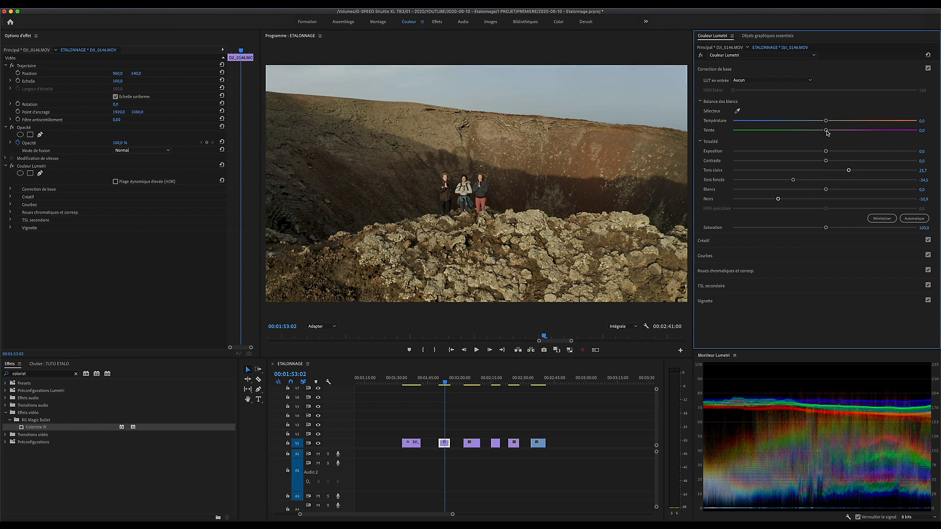
left_click_drag(825, 130, 814, 123)
left_click_drag(827, 161, 872, 163)
Step: Apply the creative look 08-Lutify.me x Grain - TO Green - Rec709 to the corrected DJI_0146.MOV clip
left_click(732, 245)
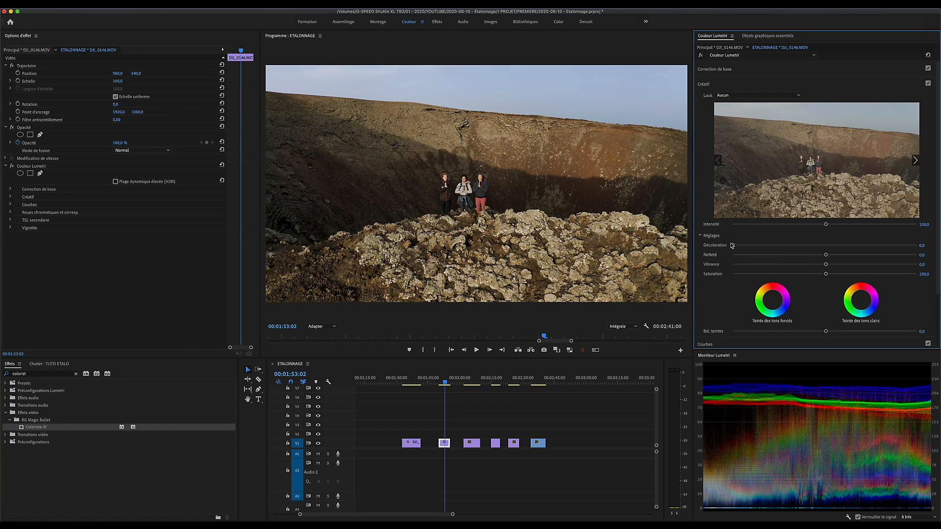
left_click(769, 96)
left_click(777, 191)
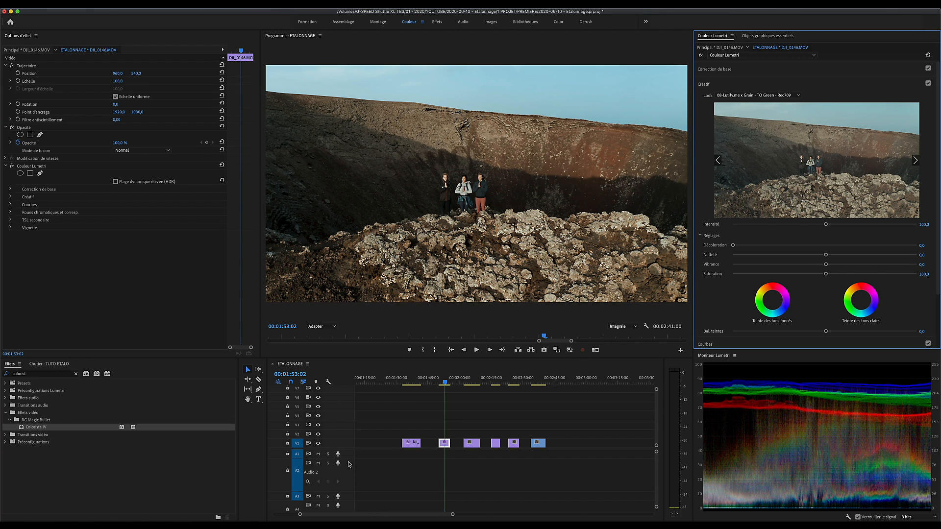
Step: Preview the third clip, with the woman lying on a mat, and apply the 08-Lutify.me x Grain - TO Green - Rec709 look
left_click(476, 376)
left_click_drag(478, 374, 464, 376)
key("space")
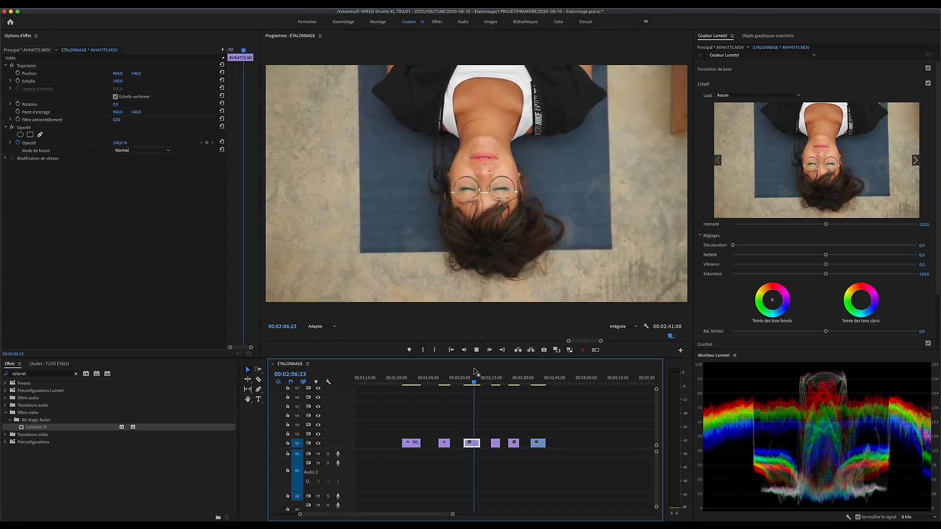
left_click(473, 377)
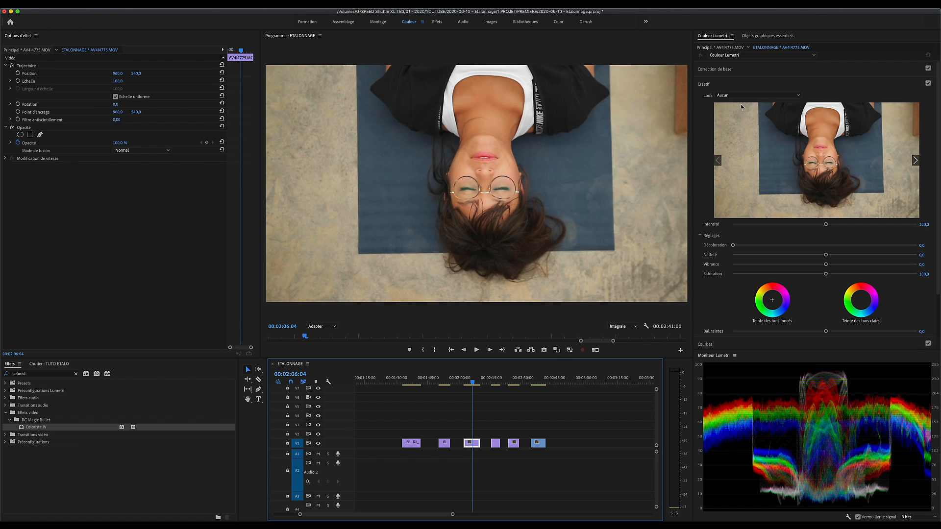
left_click(476, 380)
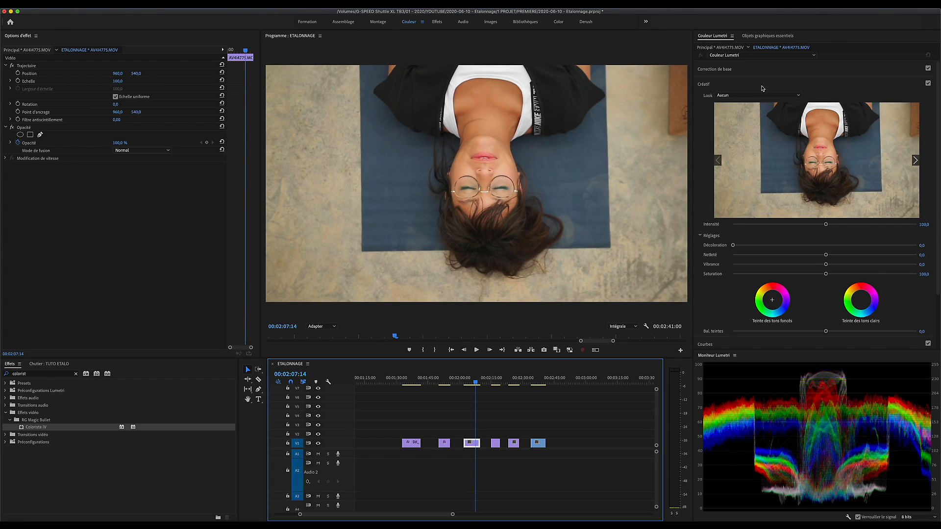
left_click(737, 95)
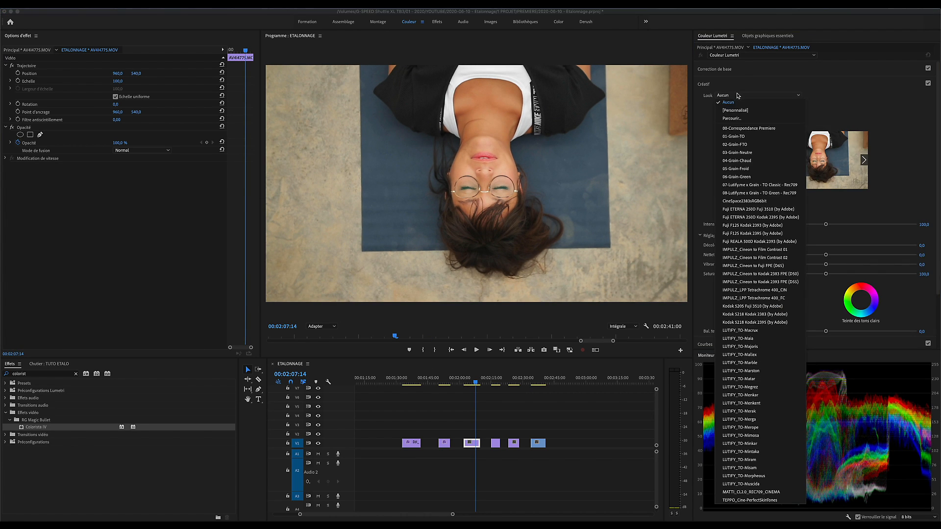
left_click(773, 195)
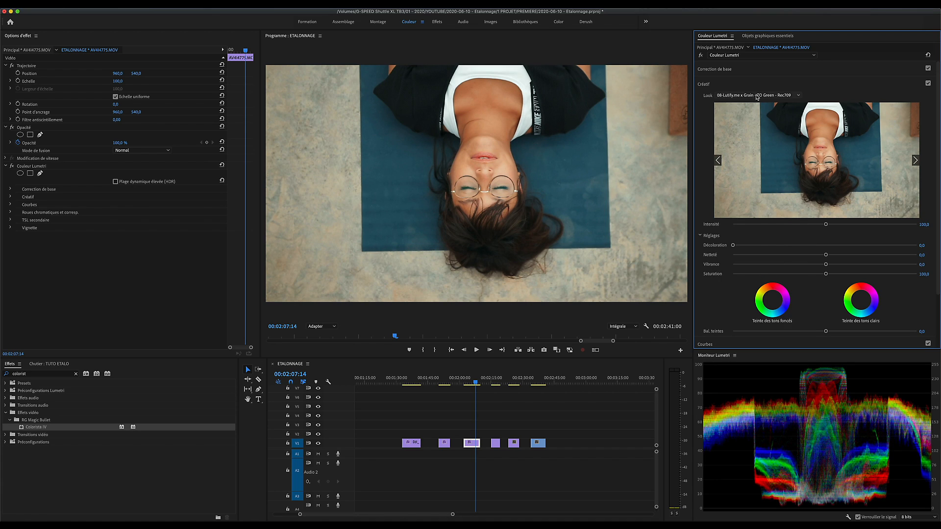
Step: Compare the TO Classic and TO Green looks on the clip of the woman on the mat and apply 07-Lutify.me x Grain - TO Classic - Rec709
left_click(757, 95)
left_click(776, 186)
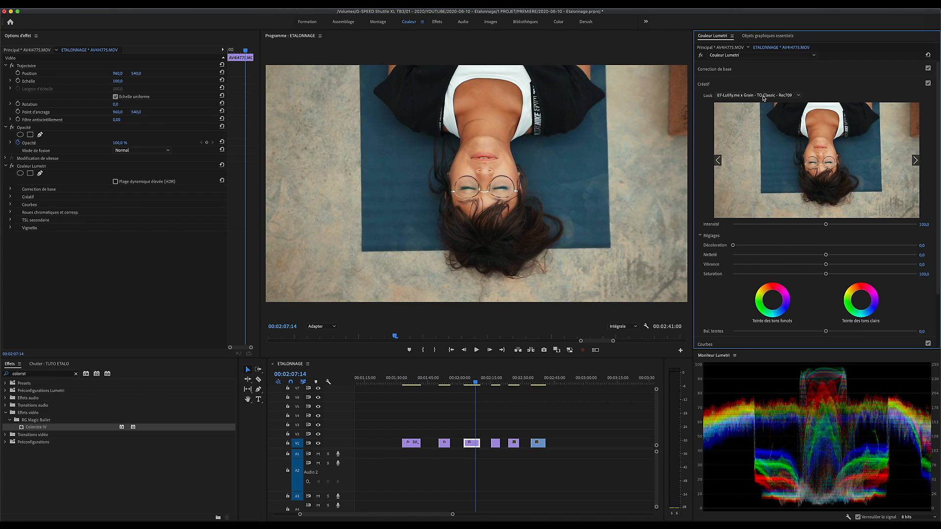
left_click(763, 98)
left_click(759, 193)
left_click(762, 96)
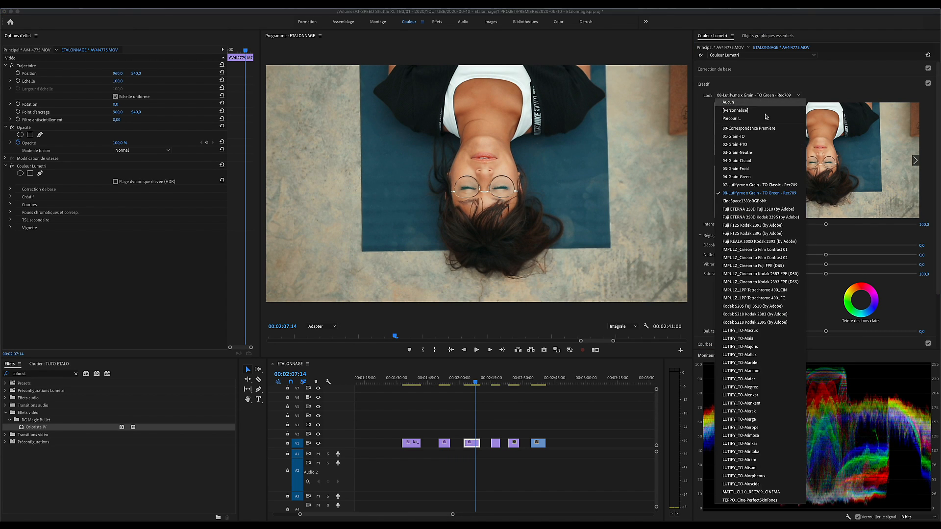
left_click(765, 185)
Step: In the basic correction of the mat clip, set blacks to -1.0, shadows to 10.6 and temperature to 3
left_click(755, 74)
left_click_drag(825, 199, 823, 202)
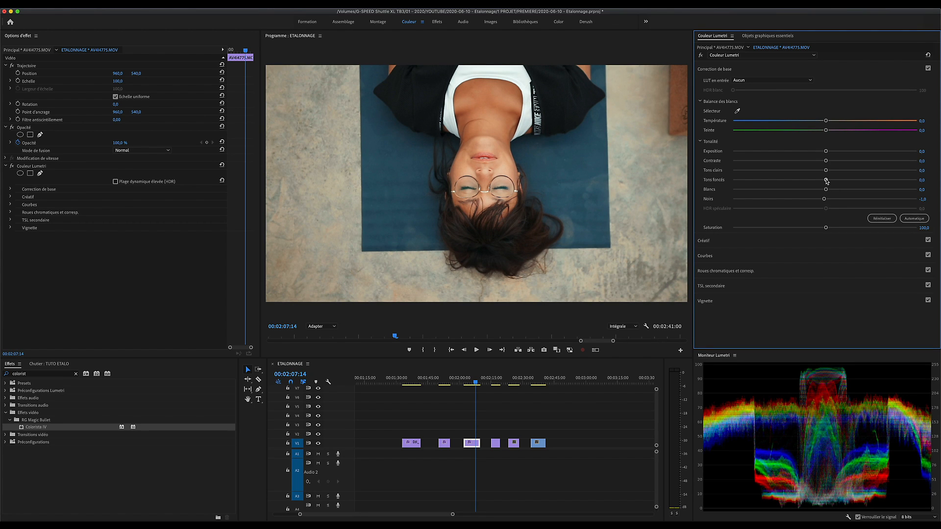
left_click_drag(826, 181, 835, 180)
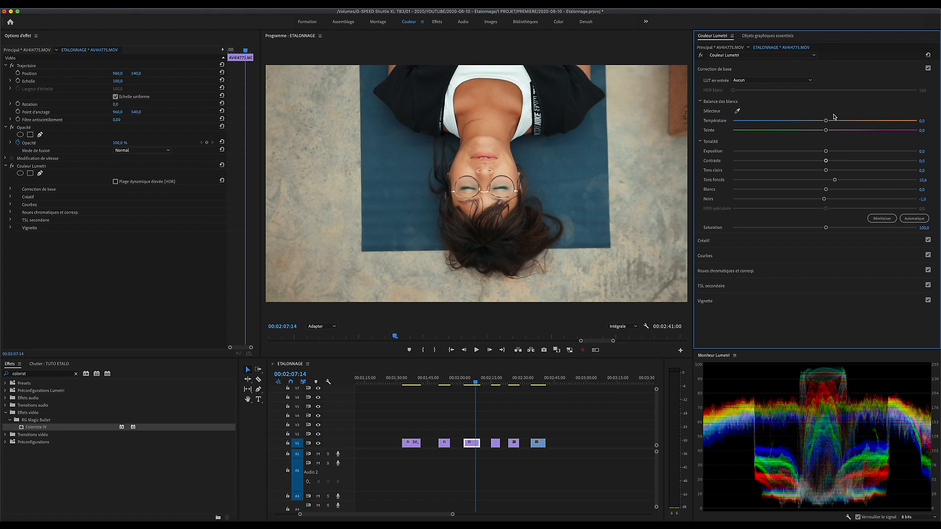
left_click(923, 121)
type("3")
key("Return")
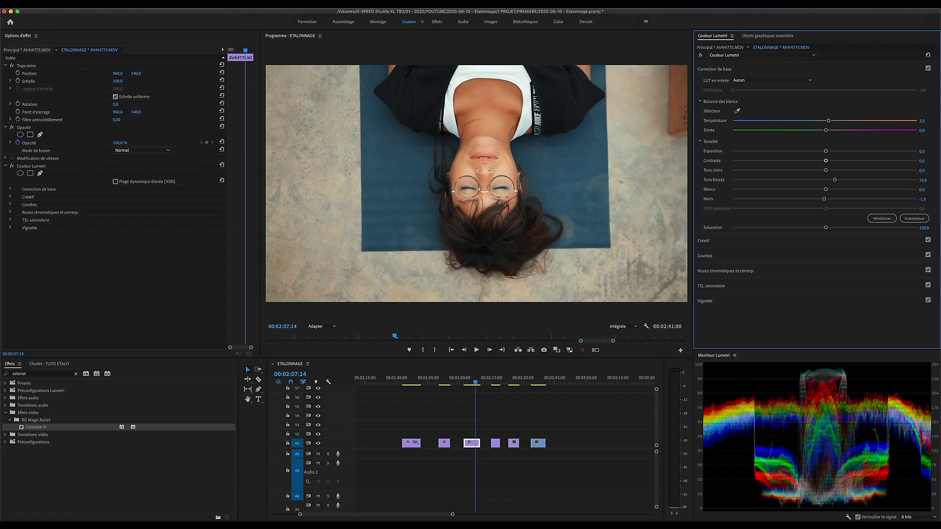
Step: Compare the mat clip with and without its Lumetri color effect
left_click(11, 167)
left_click(11, 166)
left_click(12, 167)
left_click(13, 167)
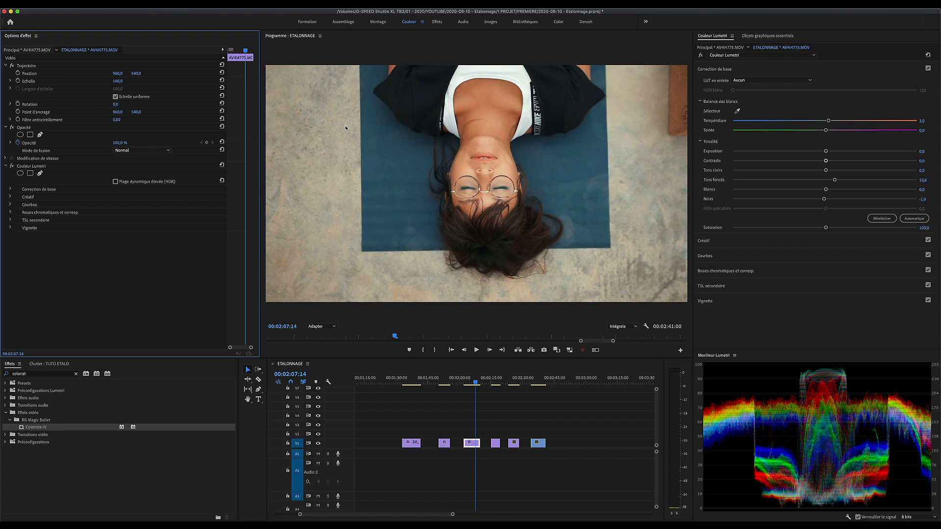
left_click(12, 167)
left_click(12, 167)
Step: Try the 08-Lutify.me x Grain - TO Green - Rec709 look on the corrected mat clip and return to the TO Classic look
left_click(713, 240)
left_click(766, 97)
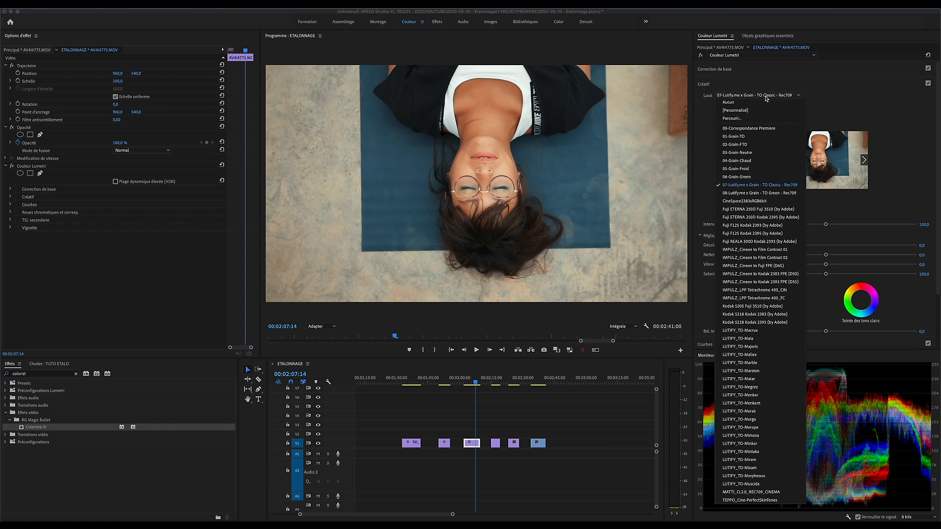
left_click(759, 193)
left_click(760, 95)
left_click(759, 184)
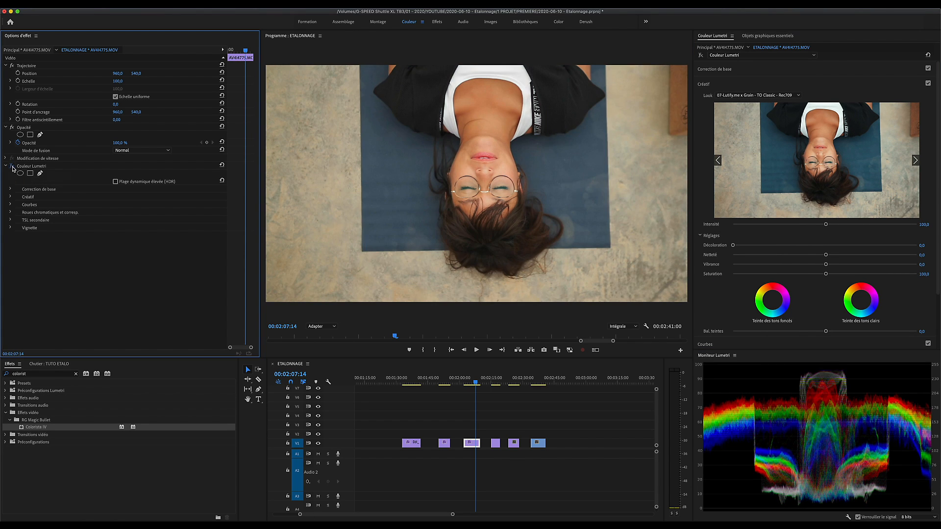
Step: Go to the goat clip, try the TO Classic look and apply 08-Lutify.me x Grain - TO Green - Rec709
left_click(495, 378)
left_click(760, 94)
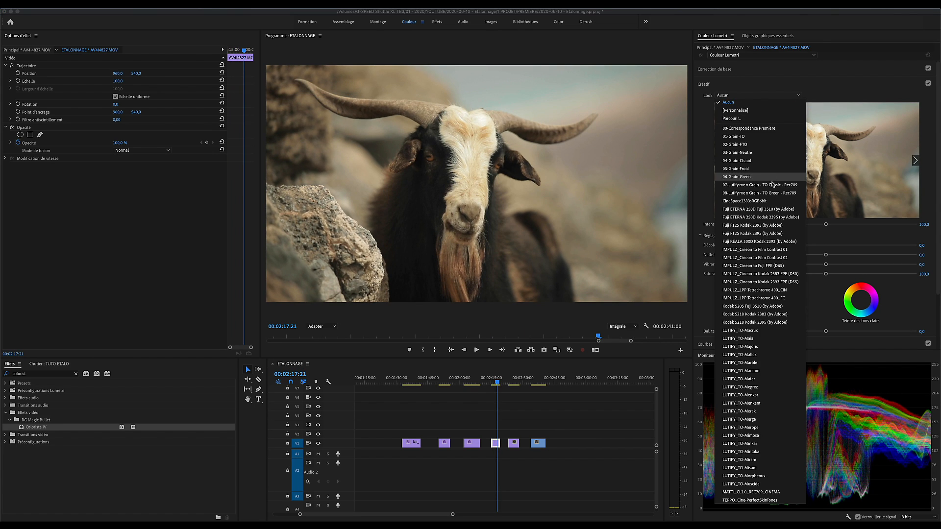
left_click(758, 185)
left_click(756, 96)
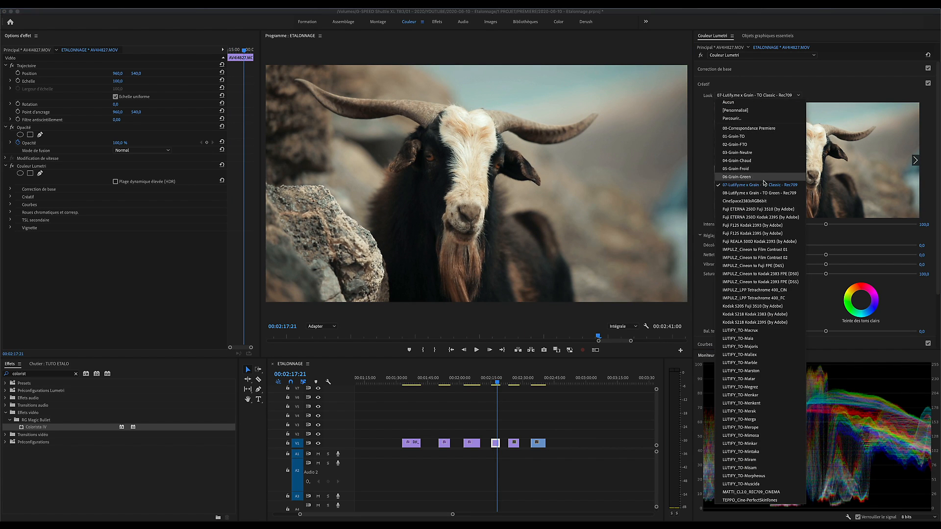
left_click(763, 193)
Step: On the goat clip, set blacks to -0.6, shadows to 14.6, temperature to 11.4 and tint to 1.4, and compare with the ungraded image
left_click(728, 71)
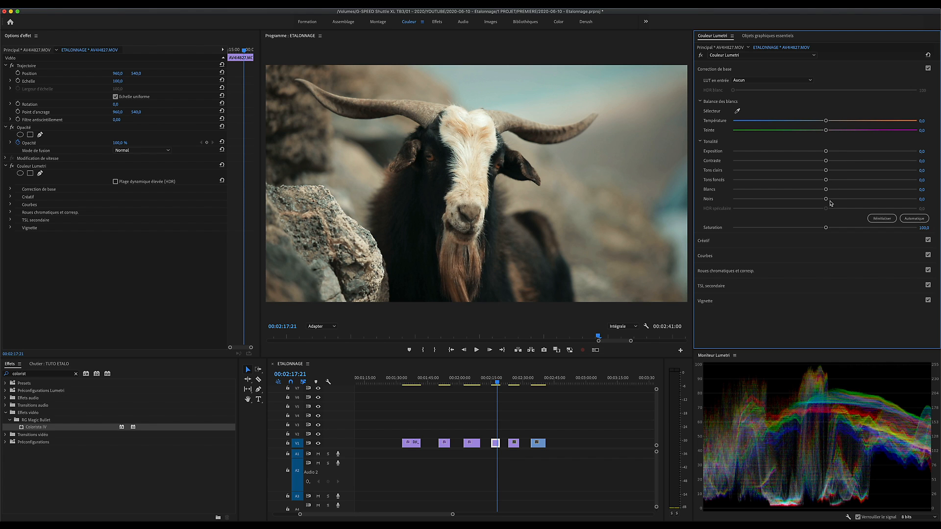
left_click_drag(828, 200, 838, 181)
mouse_move(827, 122)
left_mouse_down()
mouse_move(834, 121)
mouse_move(825, 132)
left_mouse_up()
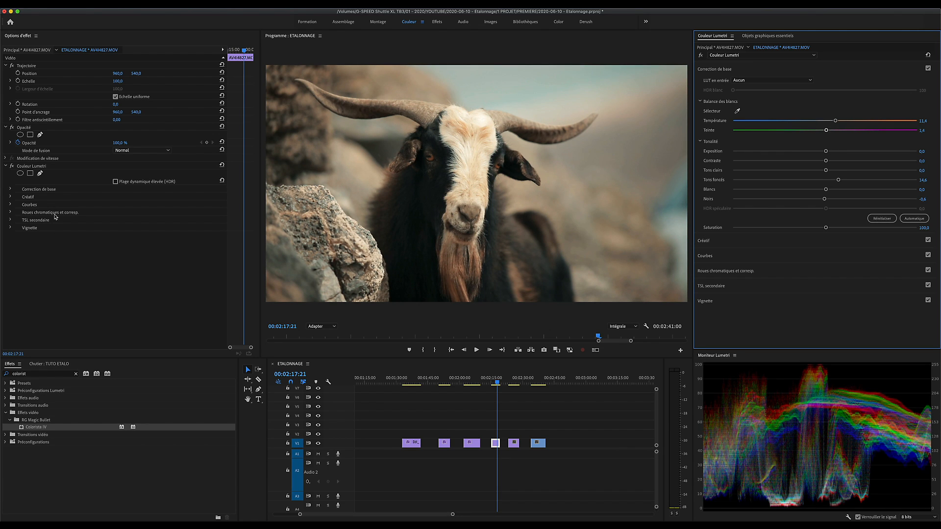
left_click(12, 167)
left_click(12, 166)
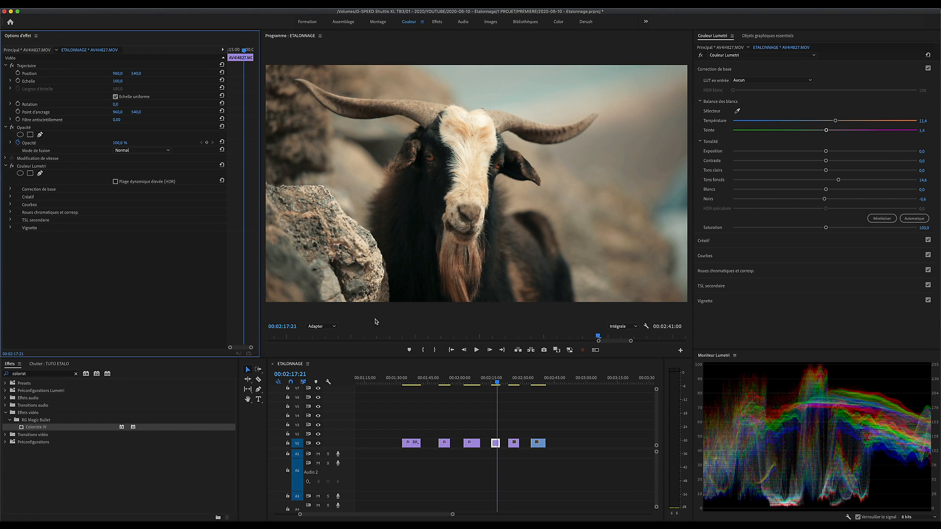
Step: Go to the group meditation clip, try the TO Green look and apply 07-Lutify.me x Grain - TO Classic - Rec709
left_click(515, 382)
left_click(740, 70)
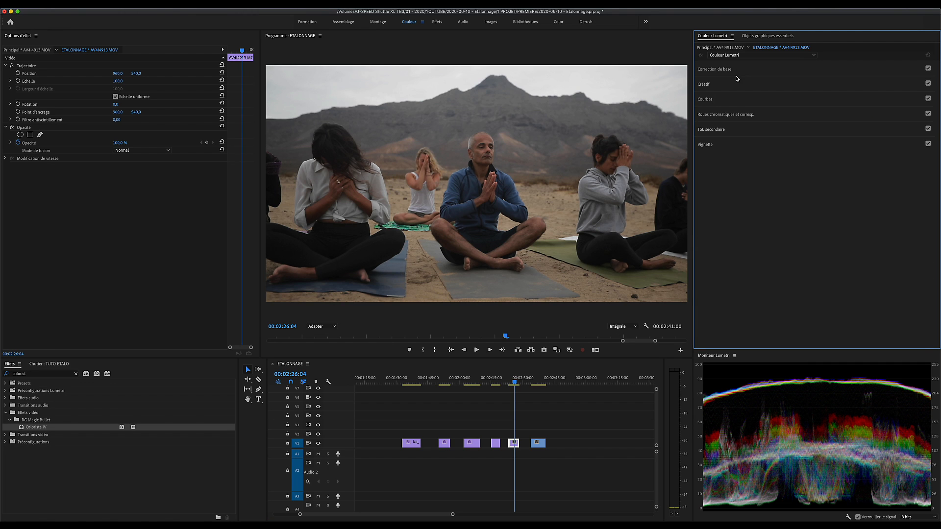
left_click(736, 84)
left_click(742, 95)
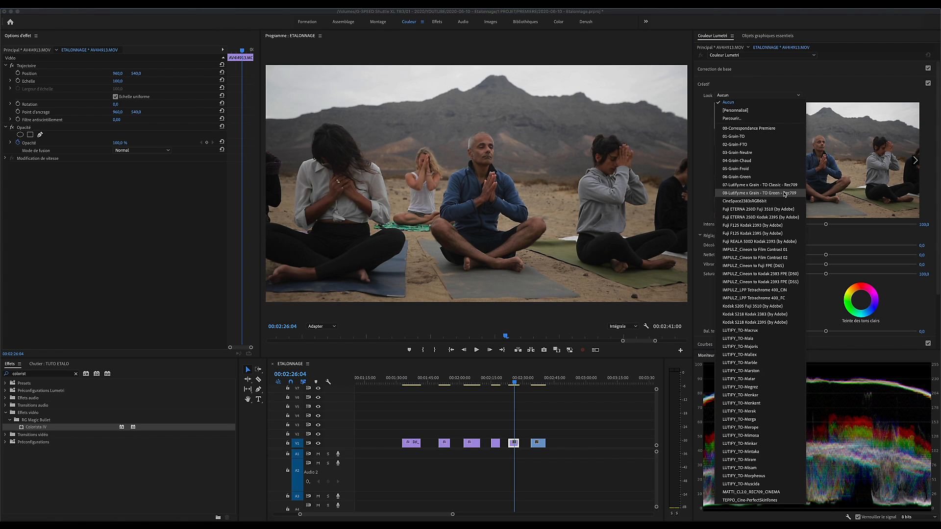
left_click(784, 193)
left_click(765, 96)
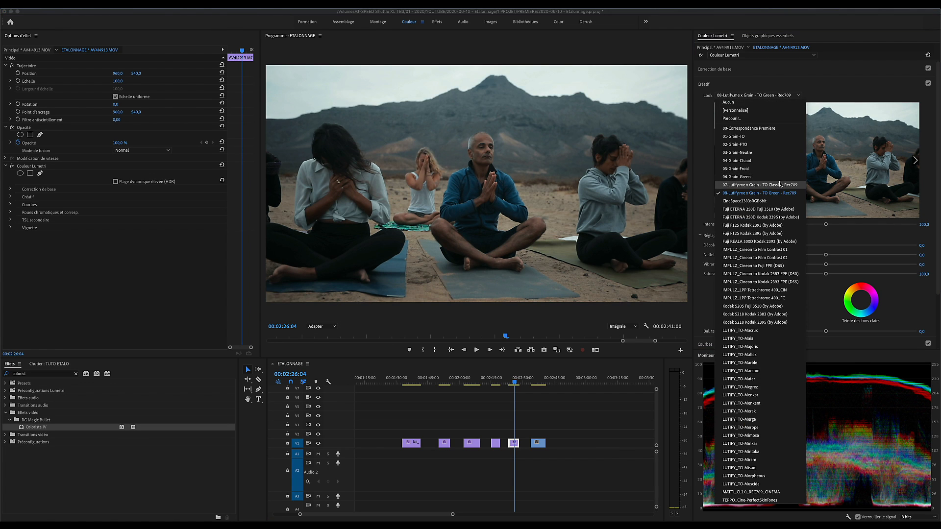
left_click(777, 190)
Step: Correct the group meditation clip with shadows at 25.0, temperature at 11.4, blacks at 1.8 and exposure at 0.2
left_click(740, 69)
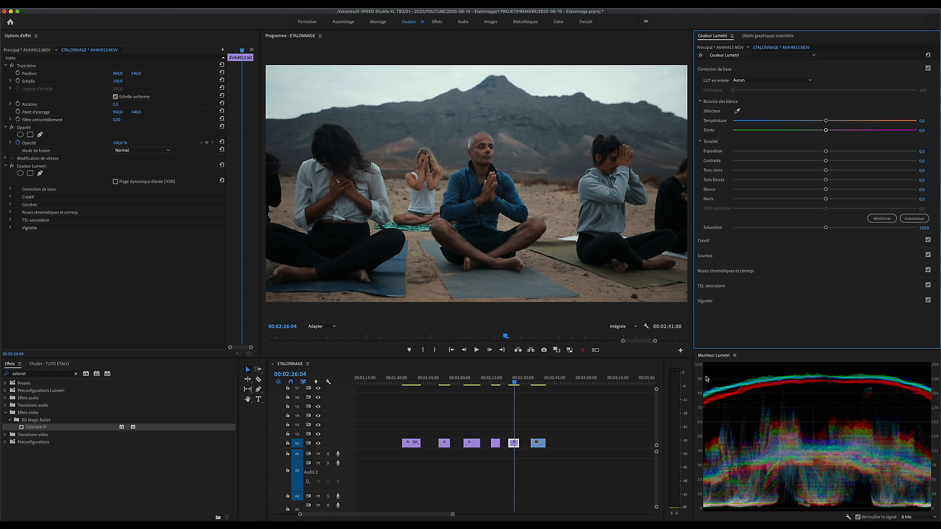
left_click_drag(826, 151, 851, 153)
double_click(851, 151)
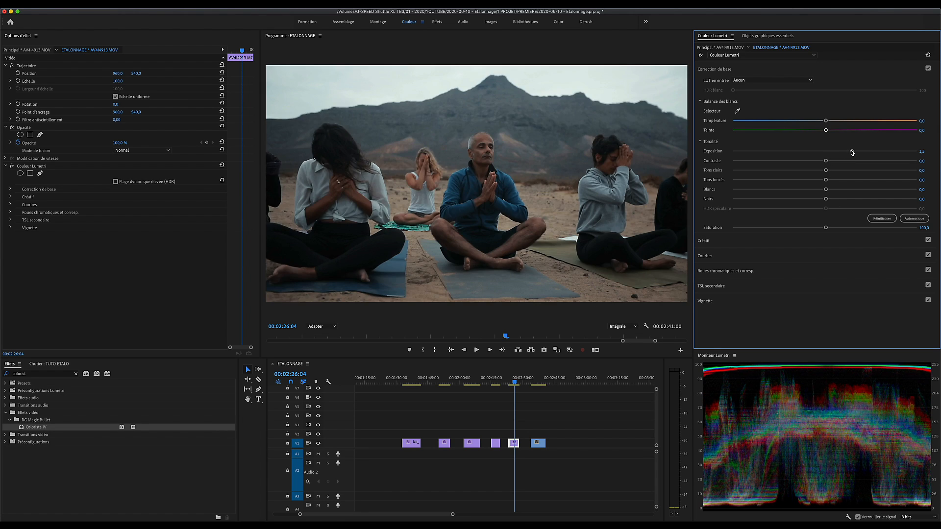
left_click_drag(826, 179, 848, 181)
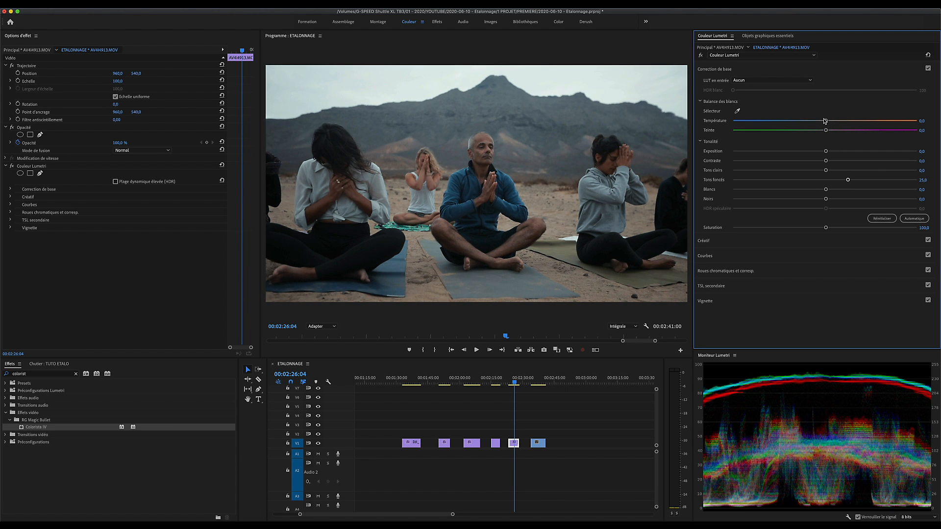
left_click_drag(825, 121, 835, 121)
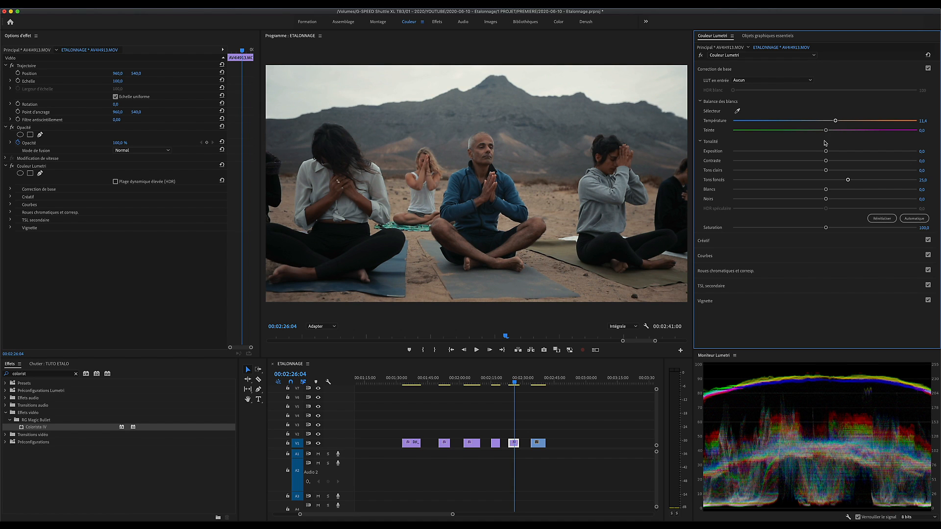
left_click_drag(826, 200, 826, 200)
left_click_drag(826, 152, 828, 151)
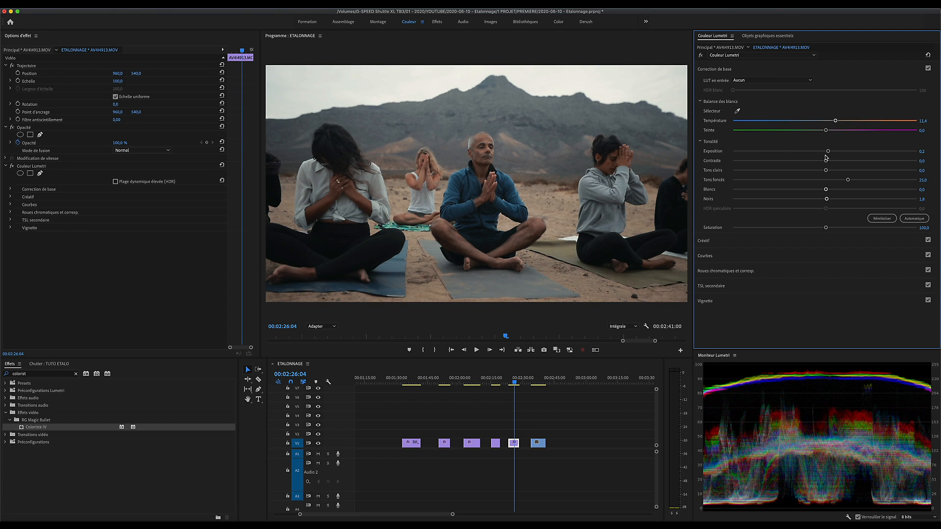
Step: On the group meditation clip, set the look's intensity to 88.6, highlights to 11.8 and the basic saturation to 107.0
left_click(720, 241)
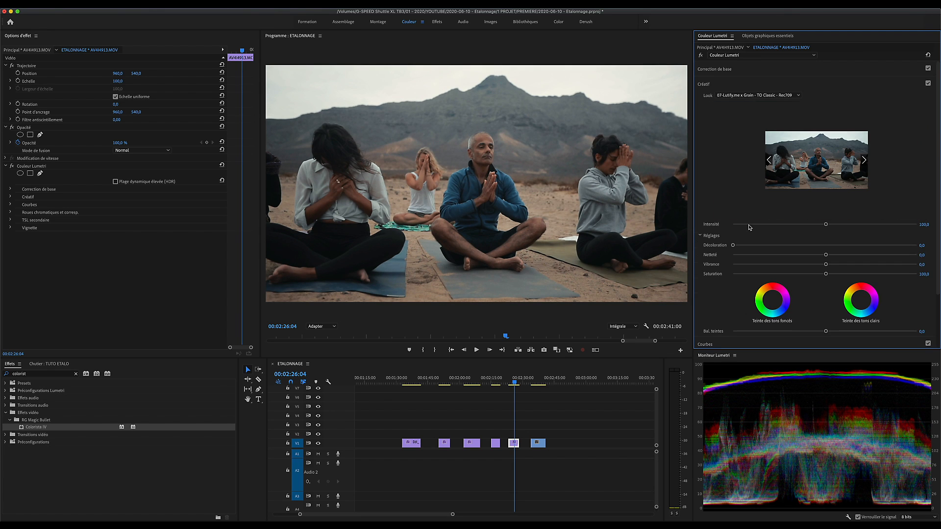
mouse_move(826, 225)
left_mouse_down()
mouse_move(795, 224)
mouse_move(814, 224)
left_mouse_up()
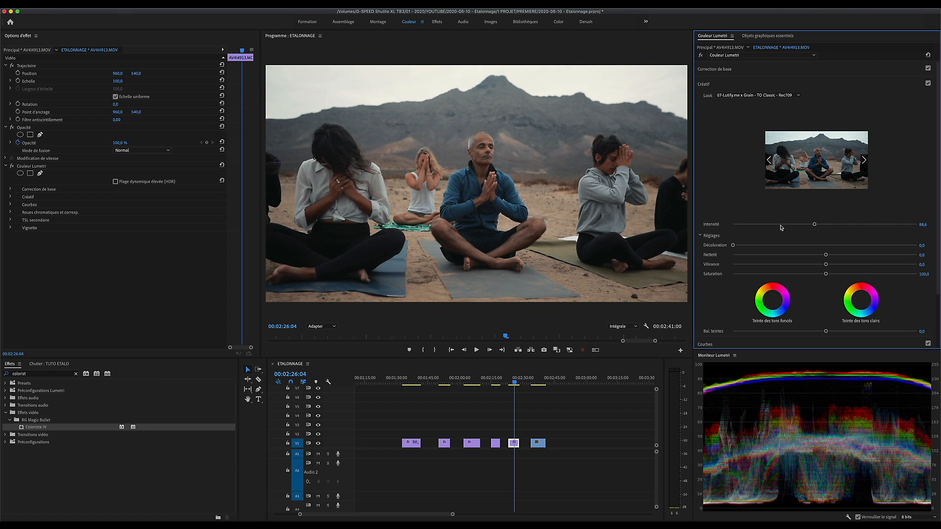
left_click(755, 70)
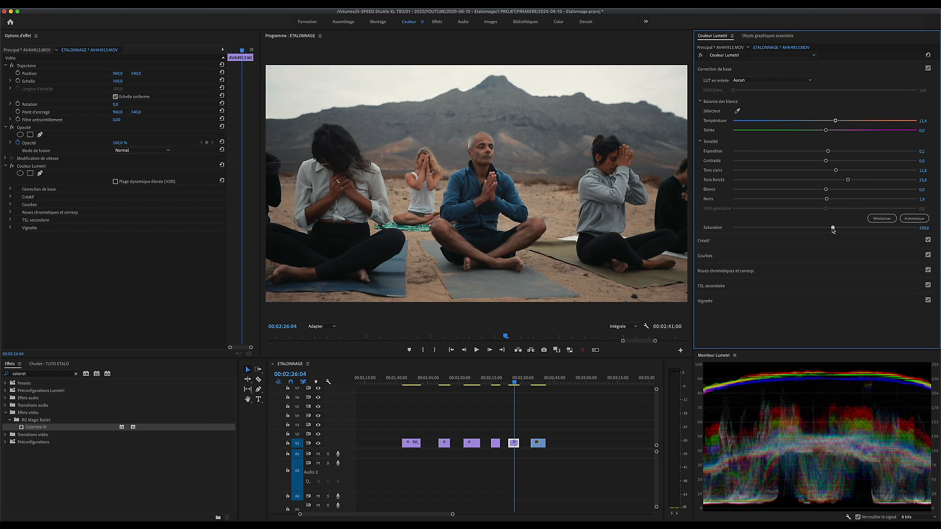
Step: Compare the group meditation clip with and without the whole Lumetri effect, and with and without its creative look
left_click(12, 166)
left_click(12, 167)
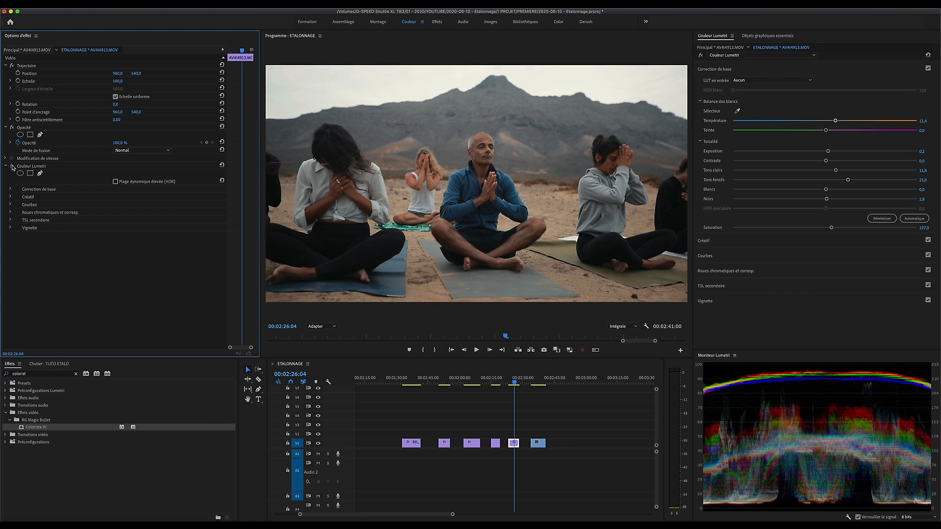
left_click(12, 167)
left_click(13, 167)
left_click(769, 75)
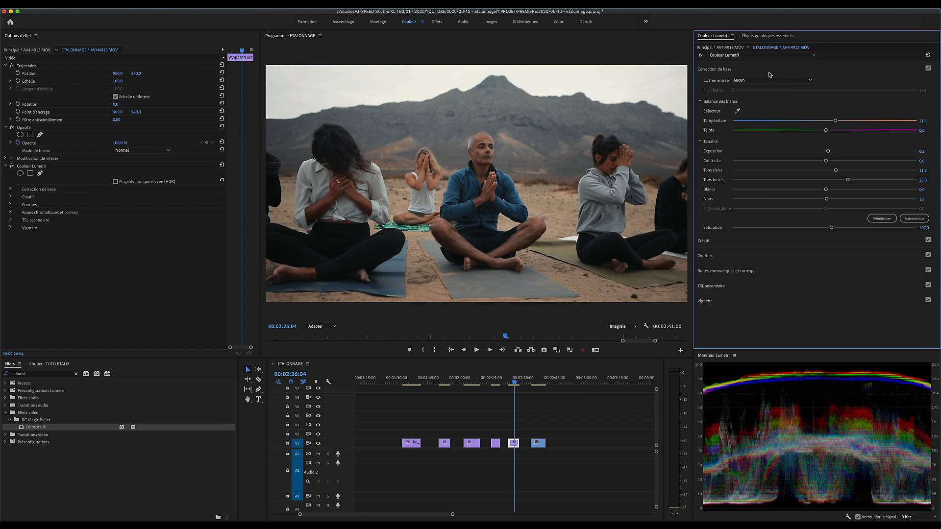
left_click(843, 86)
left_click(927, 83)
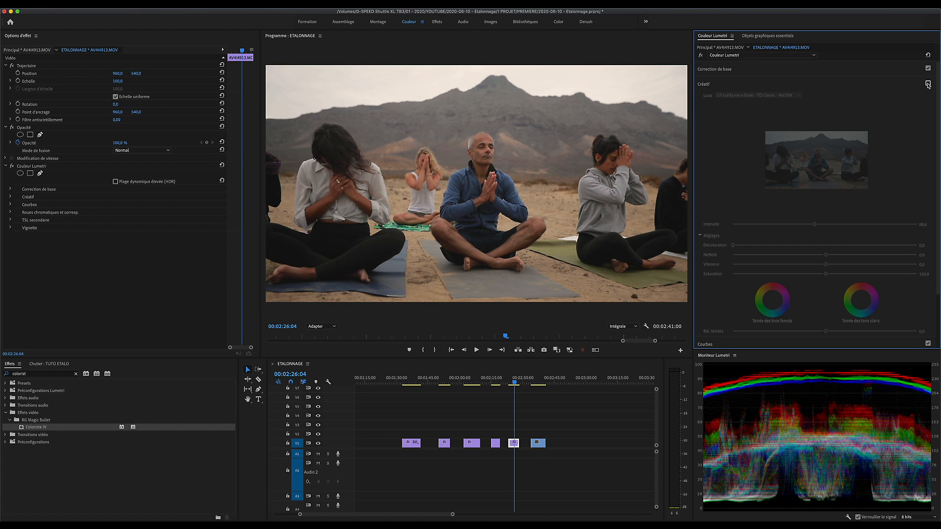
left_click(928, 84)
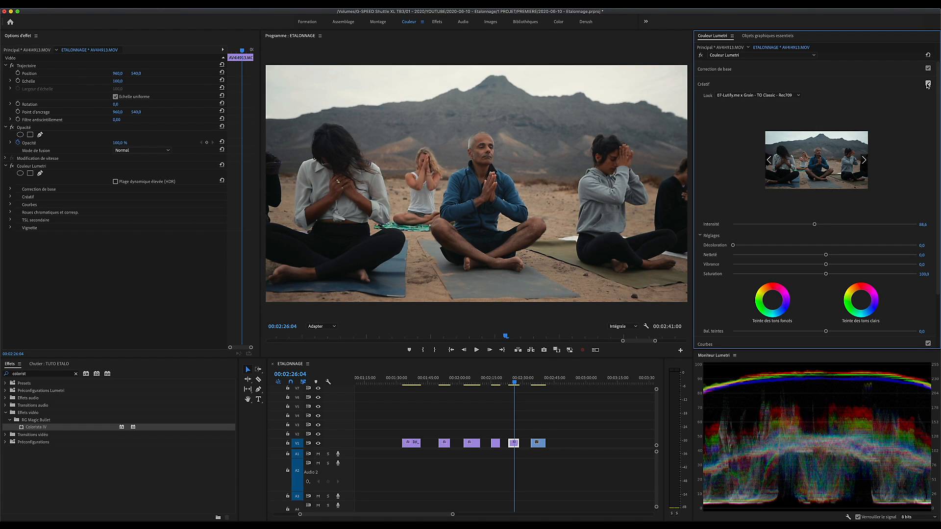
left_click(846, 87)
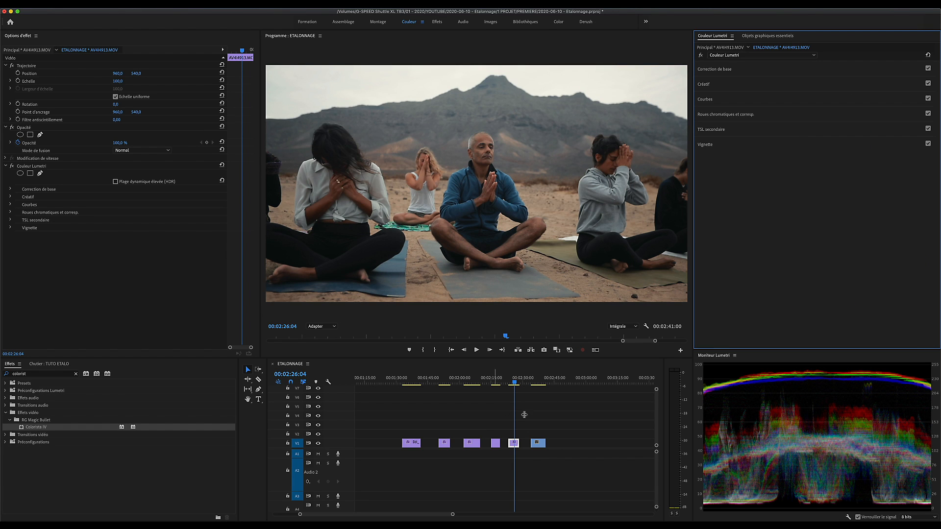
Step: Go to the last clip, with the massage on the terrace, and apply the Fuji F125 Kodak 2393 (by Adobe) look
left_click(537, 378)
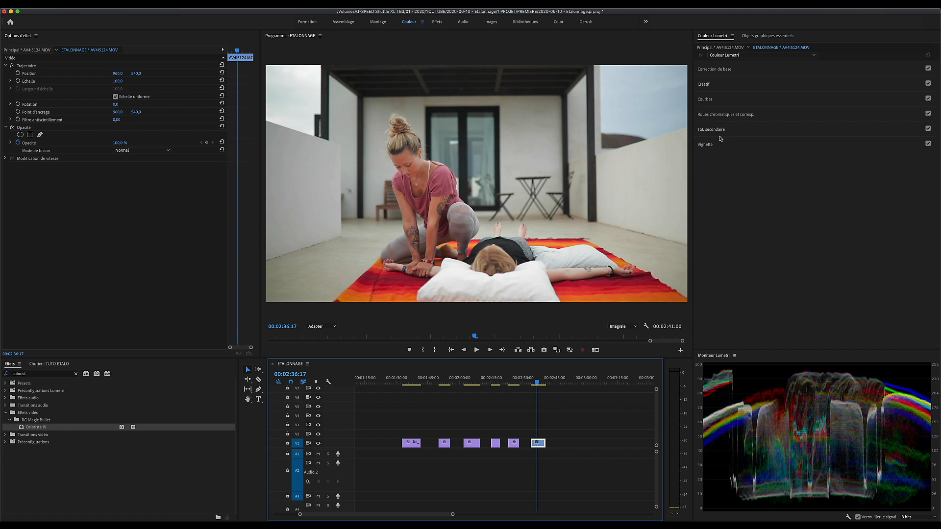
left_click(720, 84)
left_click(757, 95)
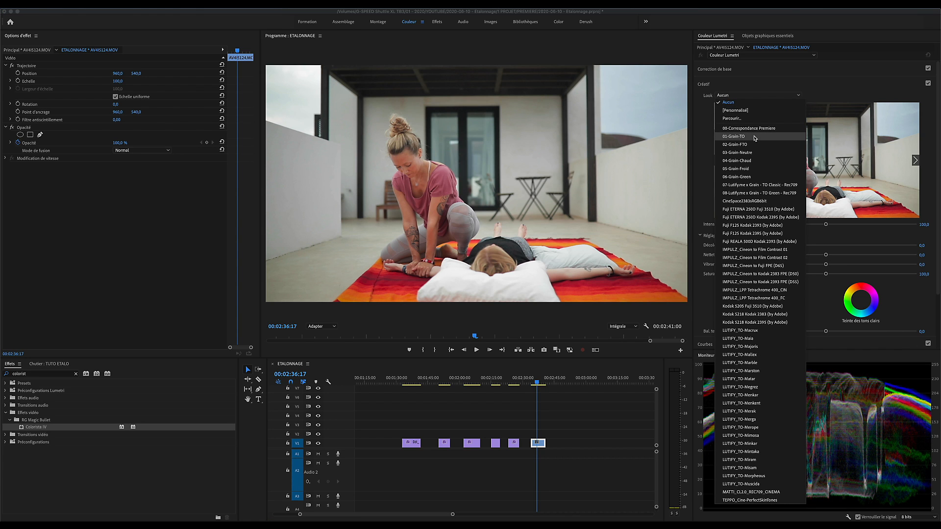
left_click(774, 225)
Step: In the basic correction of the massage clip, set the temperature to 10.6 and the contrast to 26.1
left_click(760, 72)
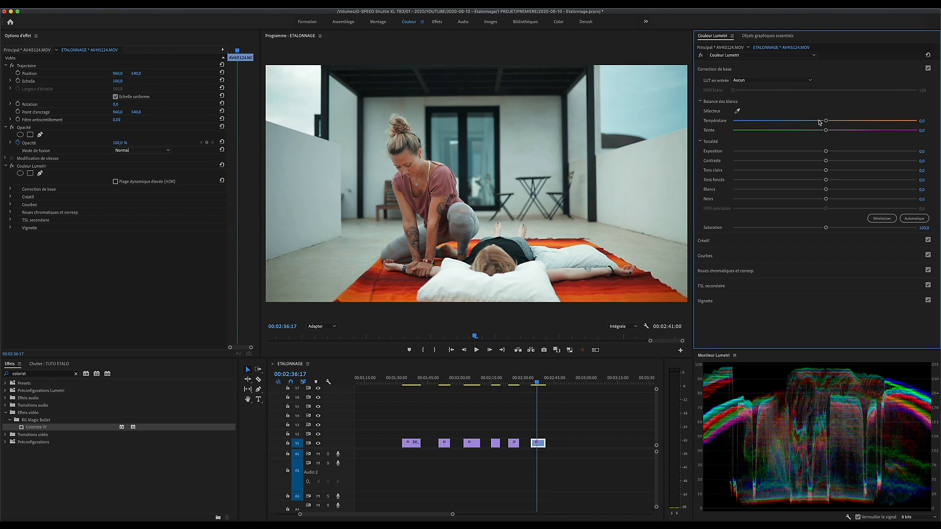
left_click_drag(826, 121, 834, 121)
left_click_drag(826, 161, 843, 167)
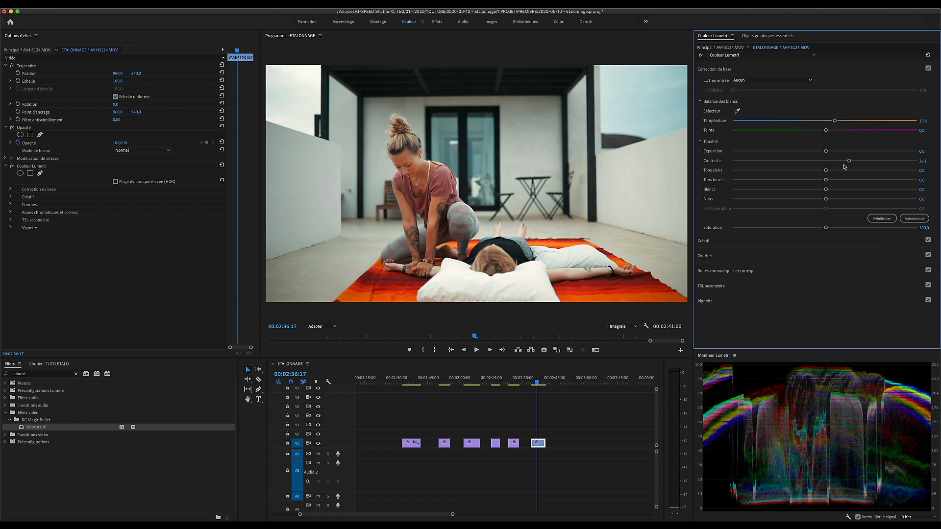
Step: Compare the massage clip with and without its Lumetri color effect
left_click(12, 166)
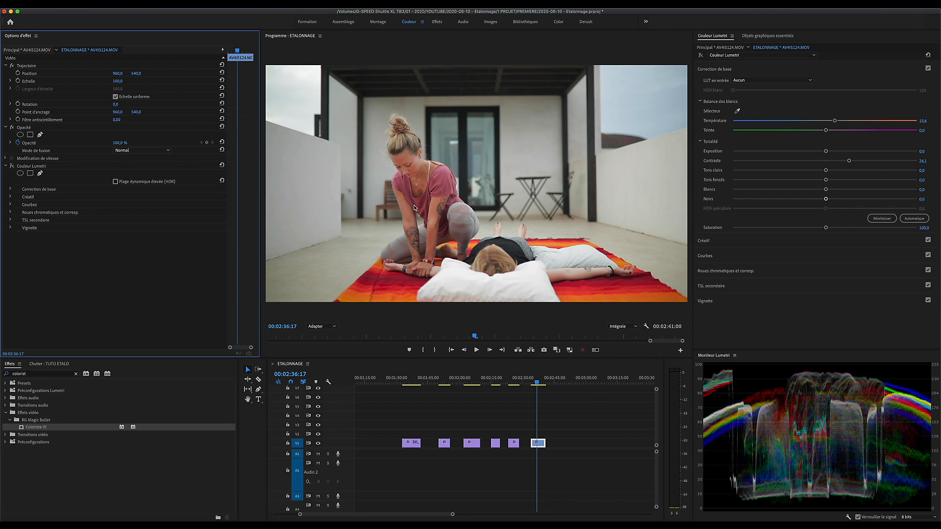
left_click(13, 166)
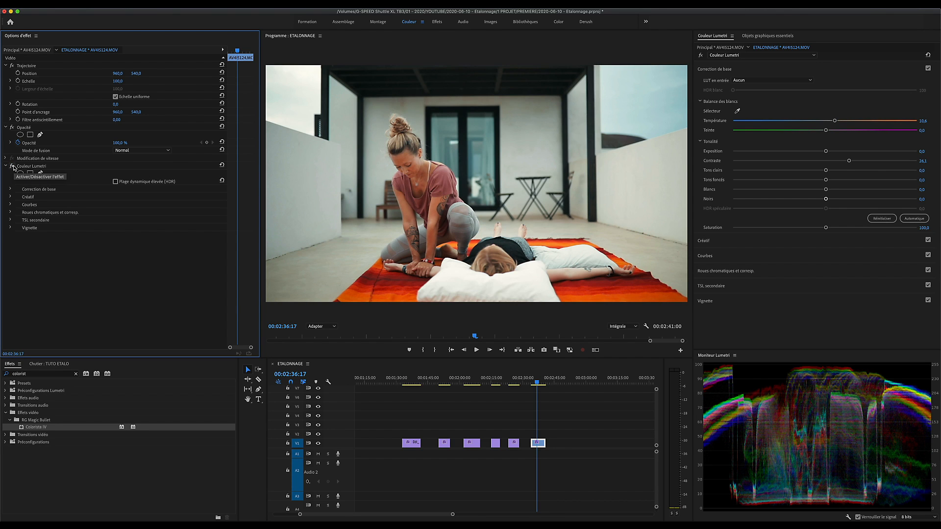
left_click(12, 167)
left_click(12, 167)
left_click(13, 166)
left_click(12, 167)
Step: Review the graded clips of the sequence one after another, from the first to the last
left_click(559, 398)
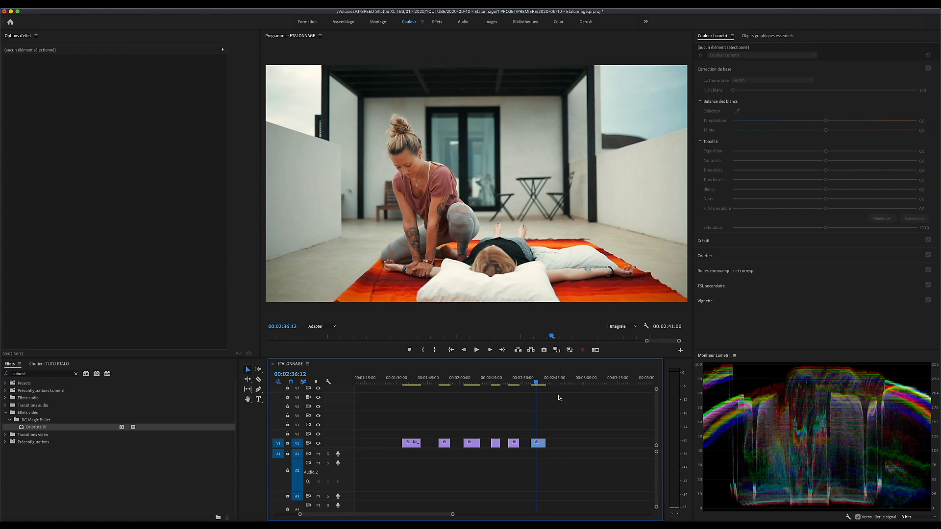
left_click(409, 381)
left_click(444, 381)
left_click(471, 380)
left_click(497, 381)
left_click(519, 382)
left_click(538, 383)
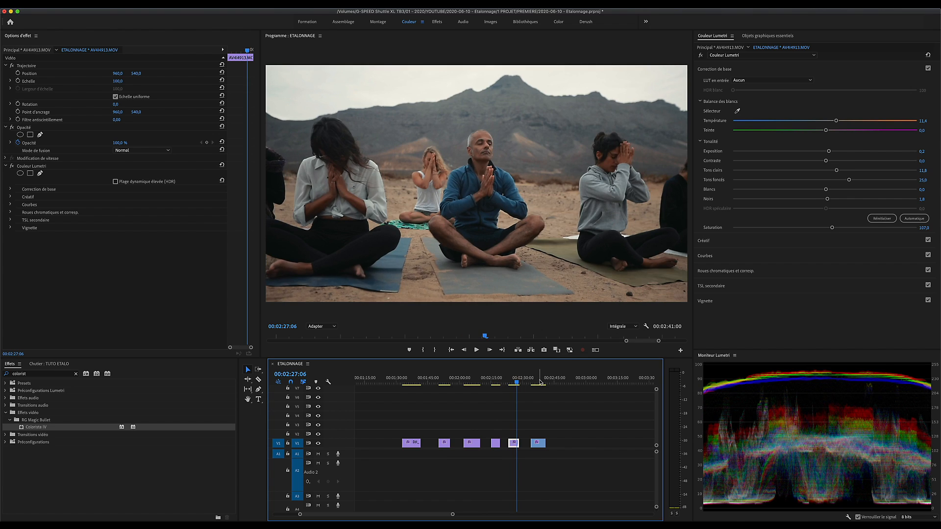